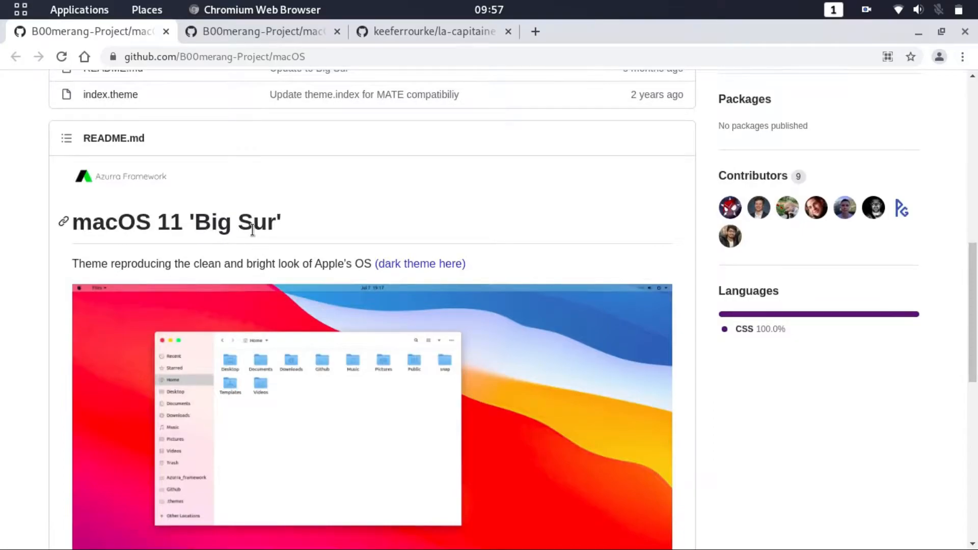
- Check the requirements in the macOS theme's README and copy the repository's HTTPS clone URL
{"action": "left_click_drag", "start_coordinate": [972, 354], "coordinate": [946, 489]}
{"action": "scroll", "coordinate": [170, 402], "scroll_direction": "down", "scroll_amount": 2}
{"action": "double_click", "coordinate": [137, 295]}
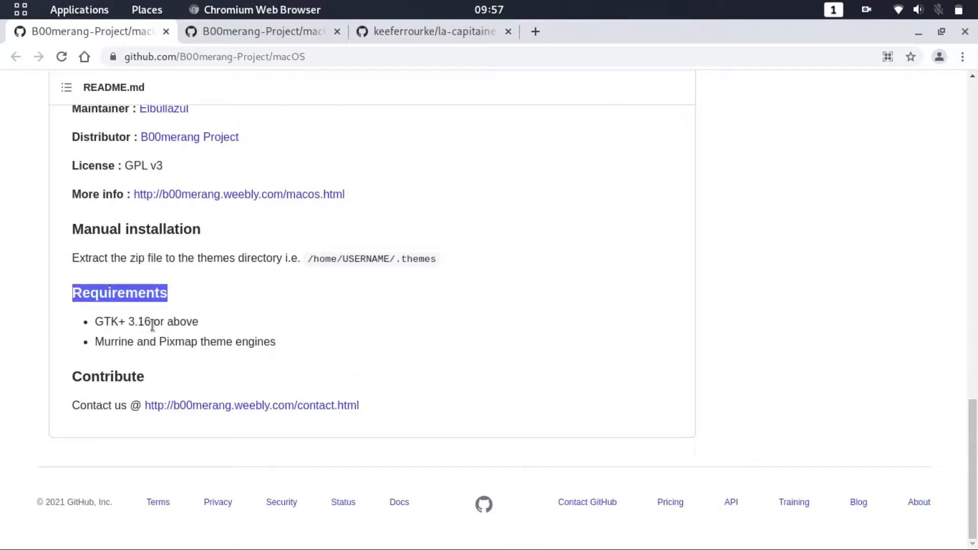
{"action": "left_click_drag", "start_coordinate": [152, 322], "coordinate": [97, 325]}
{"action": "left_click_drag", "start_coordinate": [198, 321], "coordinate": [77, 329]}
{"action": "left_click_drag", "start_coordinate": [972, 469], "coordinate": [971, 168]}
{"action": "left_click", "coordinate": [674, 181]}
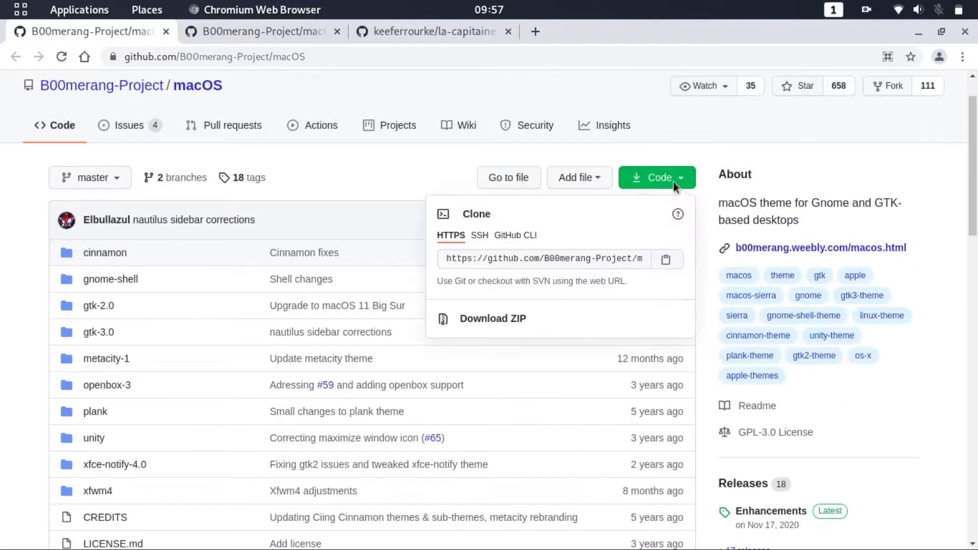
{"action": "left_click", "coordinate": [666, 259]}
{"action": "key", "text": "alt+Tab"}
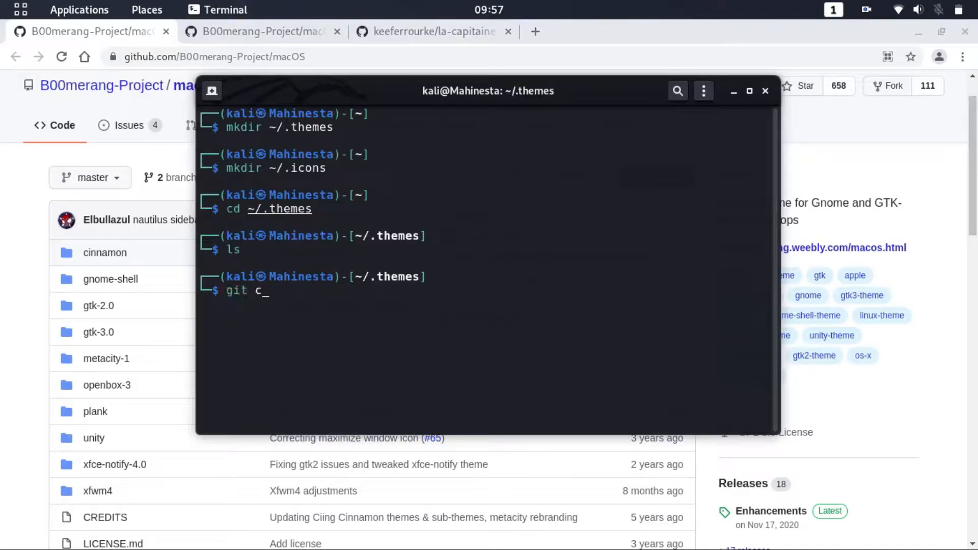
{"action": "right_click", "coordinate": [567, 301]}
{"action": "left_click", "coordinate": [583, 338]}
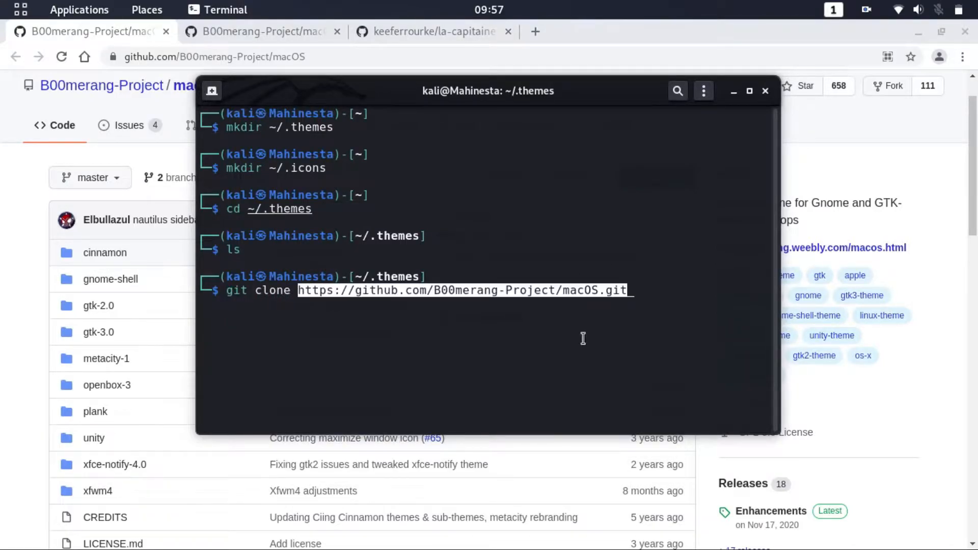
{"action": "key", "text": "Return"}
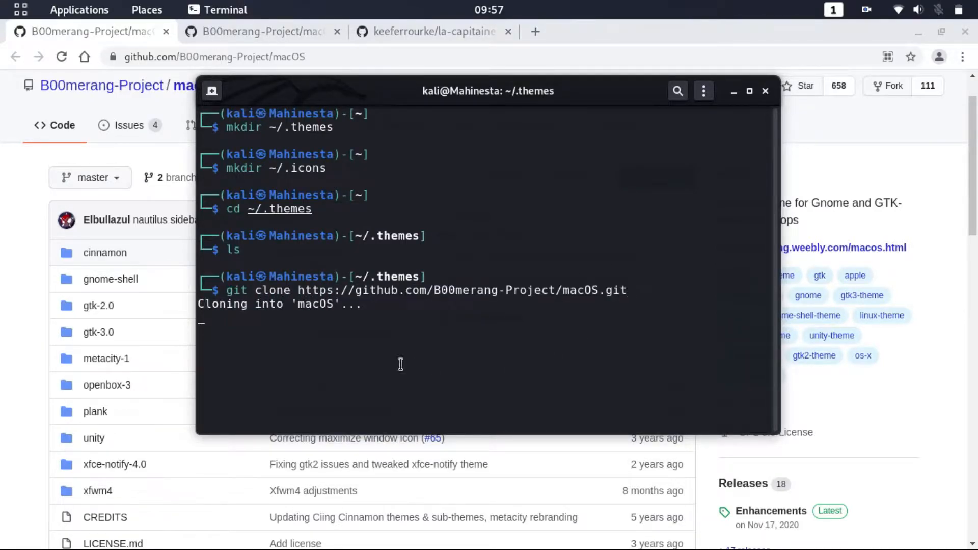
{"action": "double_click", "coordinate": [324, 304]}
{"action": "double_click", "coordinate": [565, 290]}
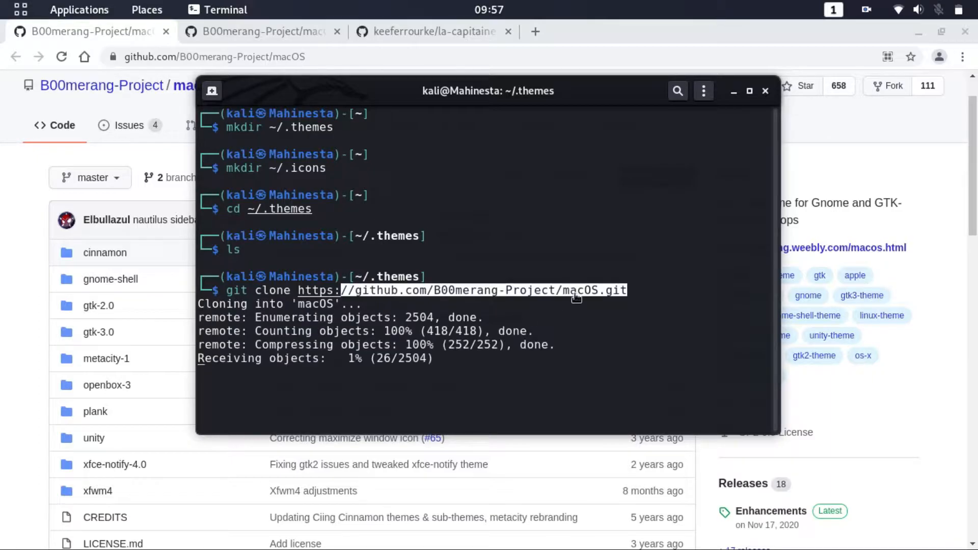
{"action": "left_click", "coordinate": [578, 327]}
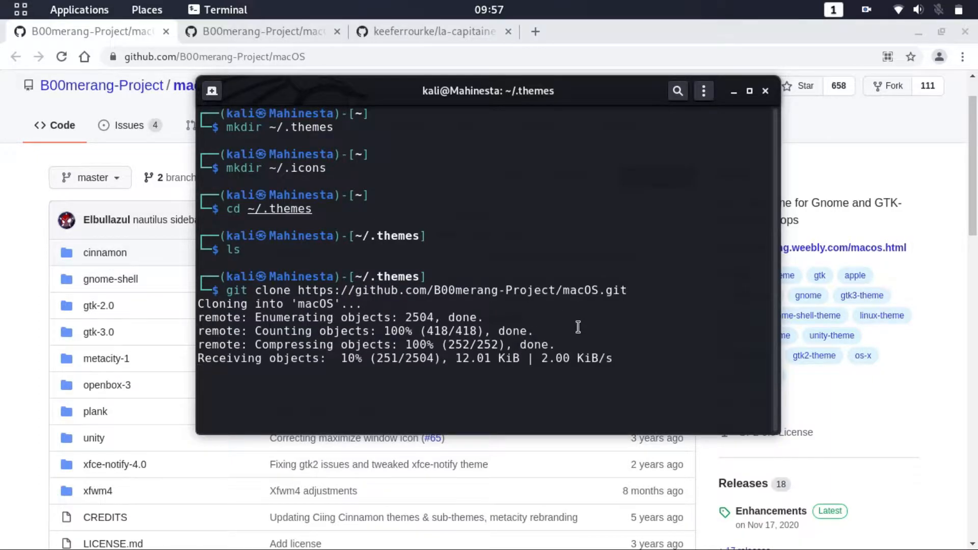
- Switch back to Chromium, close the macOS repository tab and review the macOS-Catalina-Dark README
{"action": "left_click", "coordinate": [797, 222]}
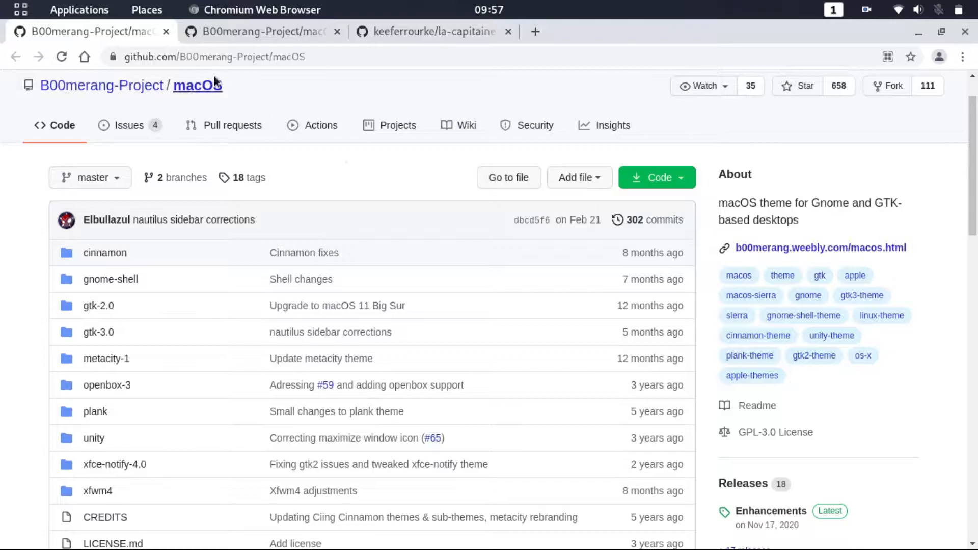
{"action": "key", "text": "ctrl+w"}
{"action": "left_click", "coordinate": [229, 57]}
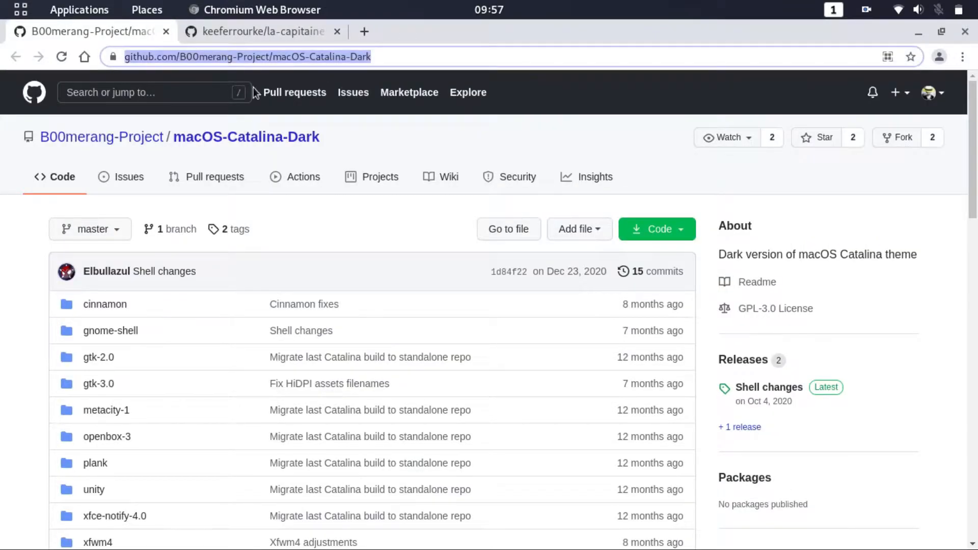
{"action": "left_click_drag", "start_coordinate": [322, 139], "coordinate": [170, 148]}
{"action": "scroll", "coordinate": [517, 309], "scroll_direction": "down", "scroll_amount": 10}
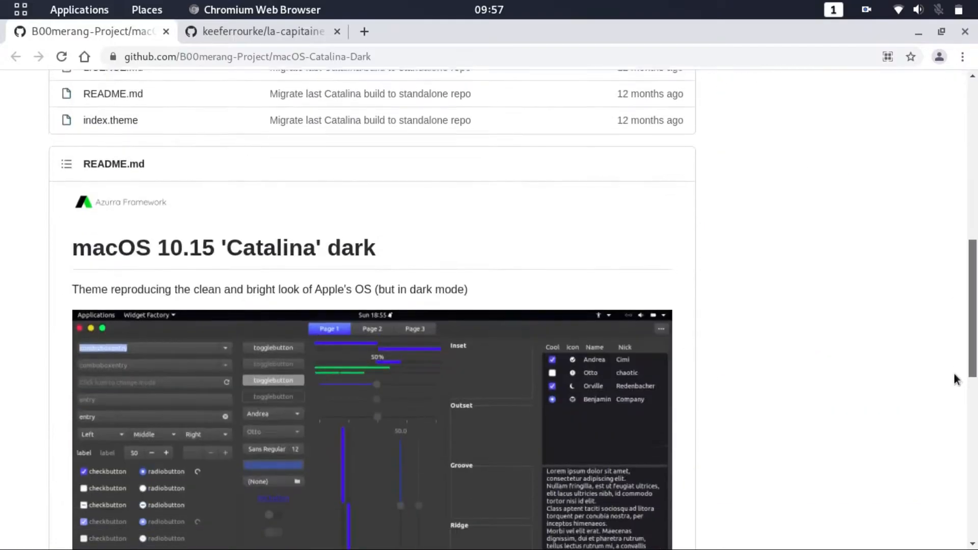
{"action": "triple_click", "coordinate": [372, 163]}
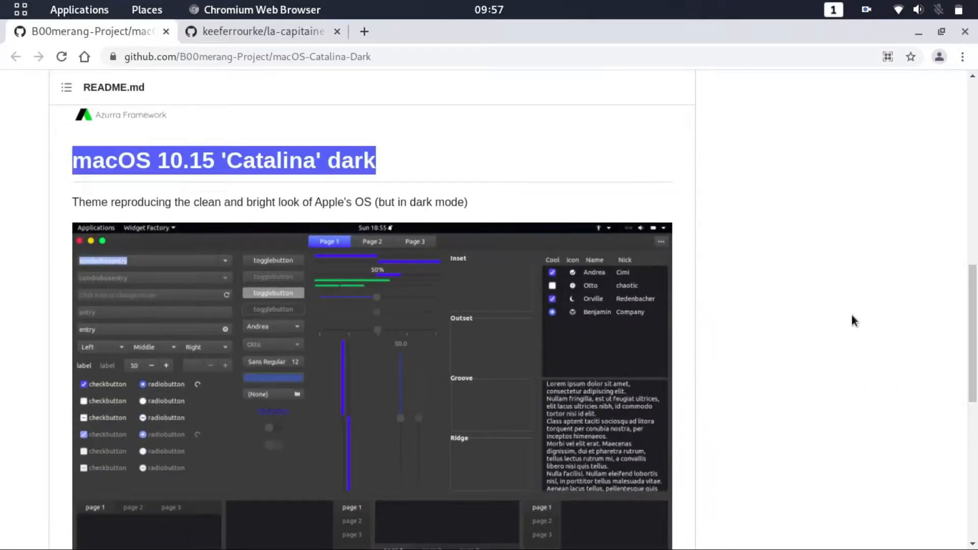
- Copy the HTTPS clone URL of the macOS-Catalina-Dark repository
{"action": "left_click_drag", "start_coordinate": [976, 333], "coordinate": [977, 184]}
{"action": "scroll", "coordinate": [823, 332], "scroll_direction": "up", "scroll_amount": 4}
{"action": "left_click", "coordinate": [670, 235]}
{"action": "left_click", "coordinate": [671, 312]}
{"action": "key", "text": "alt+Tab"}
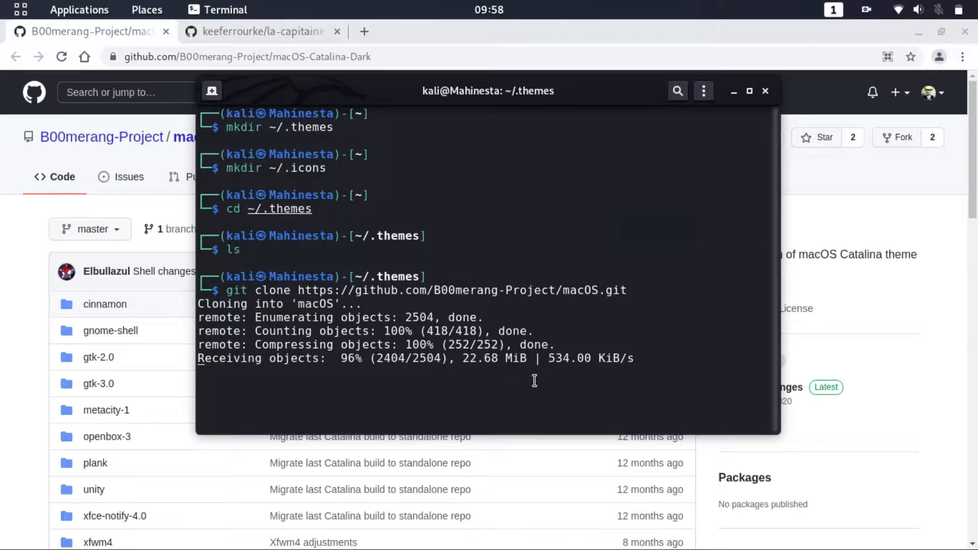
{"action": "left_click_drag", "start_coordinate": [487, 385], "coordinate": [448, 386]}
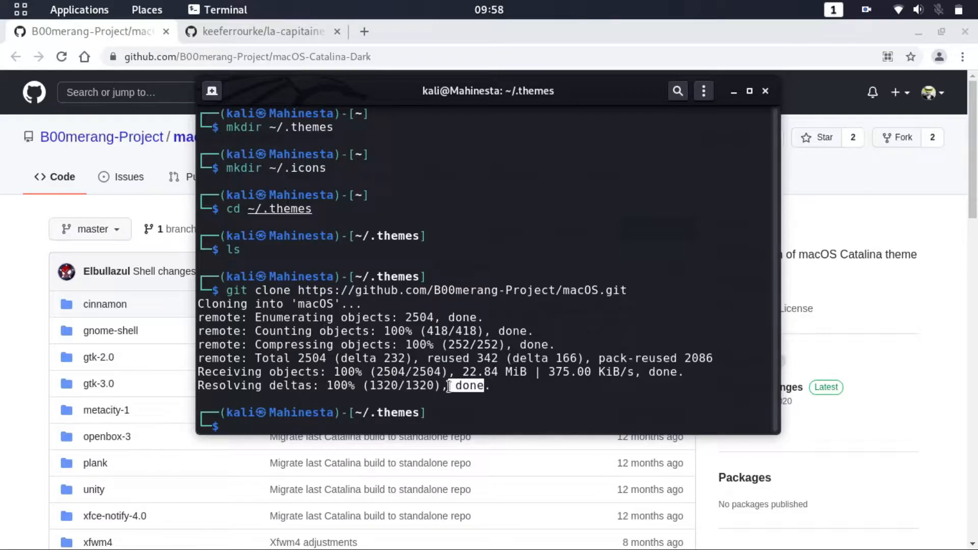
{"action": "left_click", "coordinate": [461, 400]}
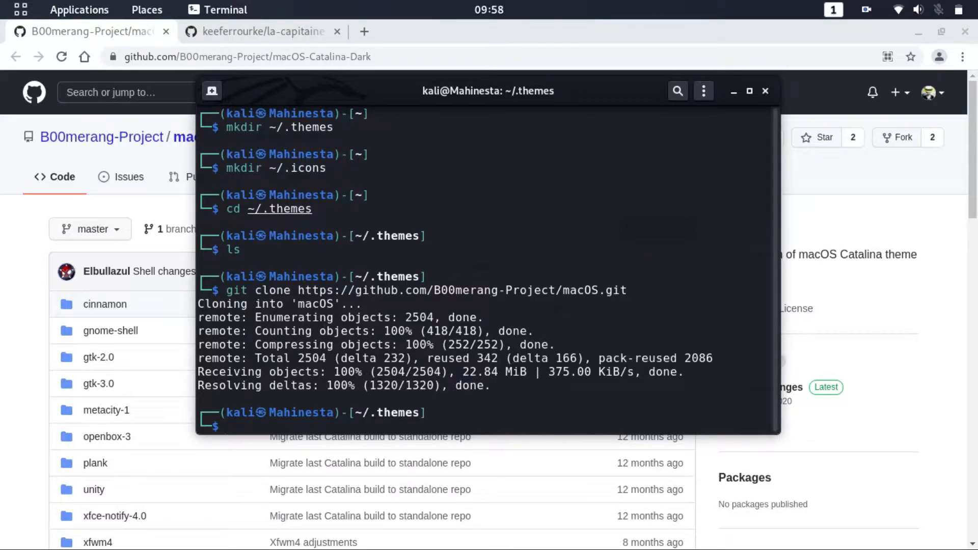
{"action": "key", "text": "Up"}
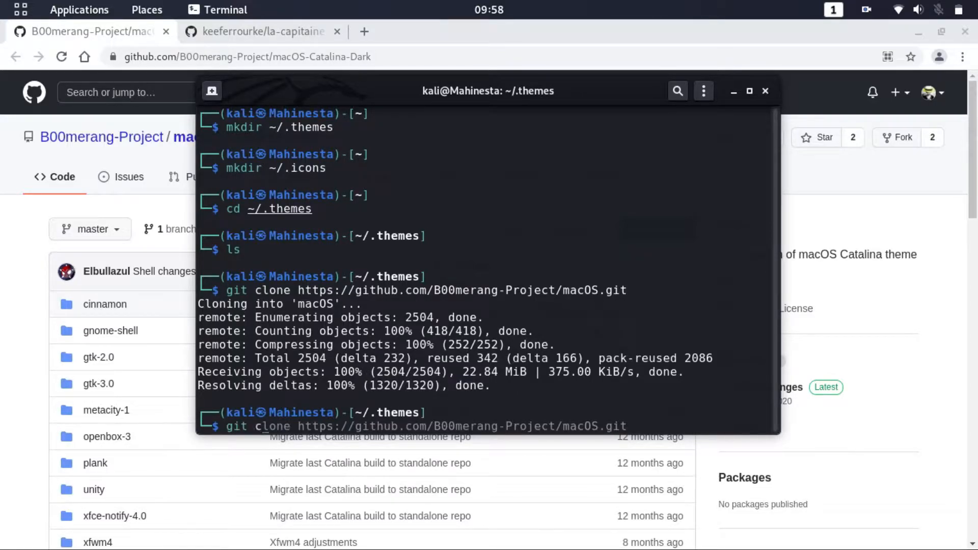
{"action": "right_click", "coordinate": [493, 411]}
{"action": "left_click", "coordinate": [515, 299]}
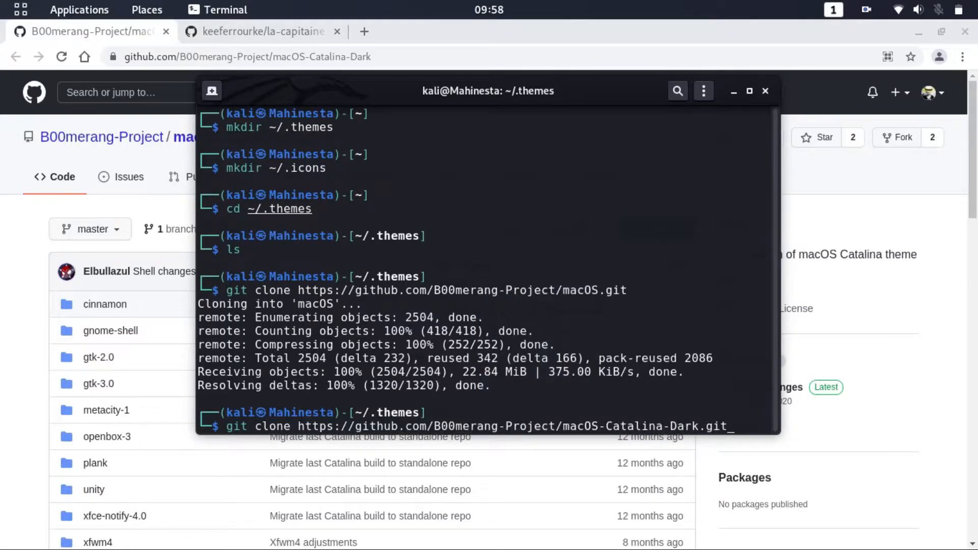
{"action": "key", "text": "Return"}
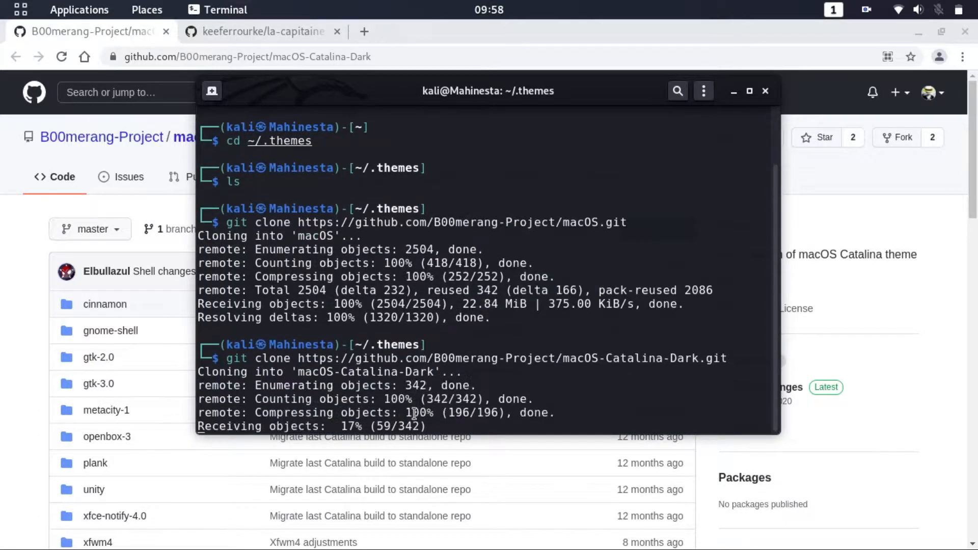
{"action": "double_click", "coordinate": [417, 373]}
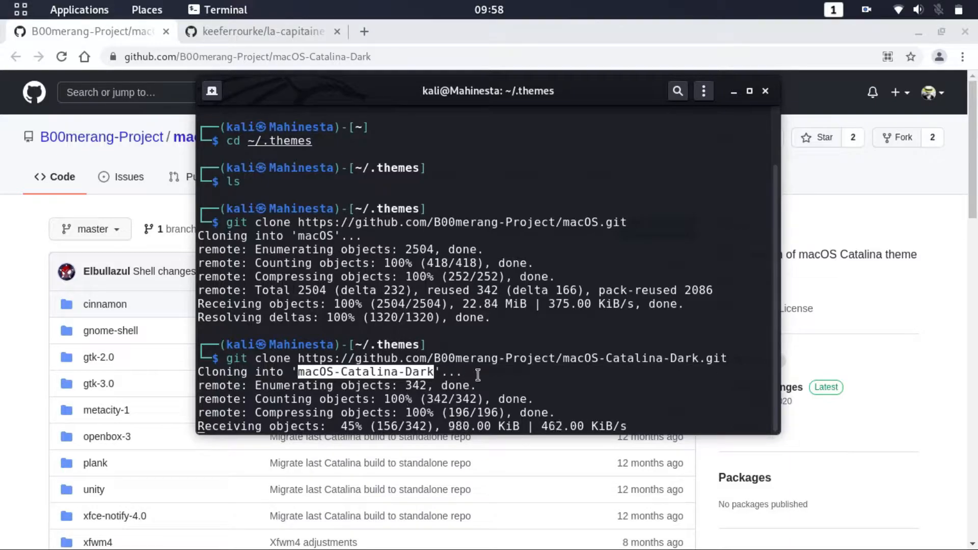
{"action": "left_click_drag", "start_coordinate": [570, 358], "coordinate": [701, 364]}
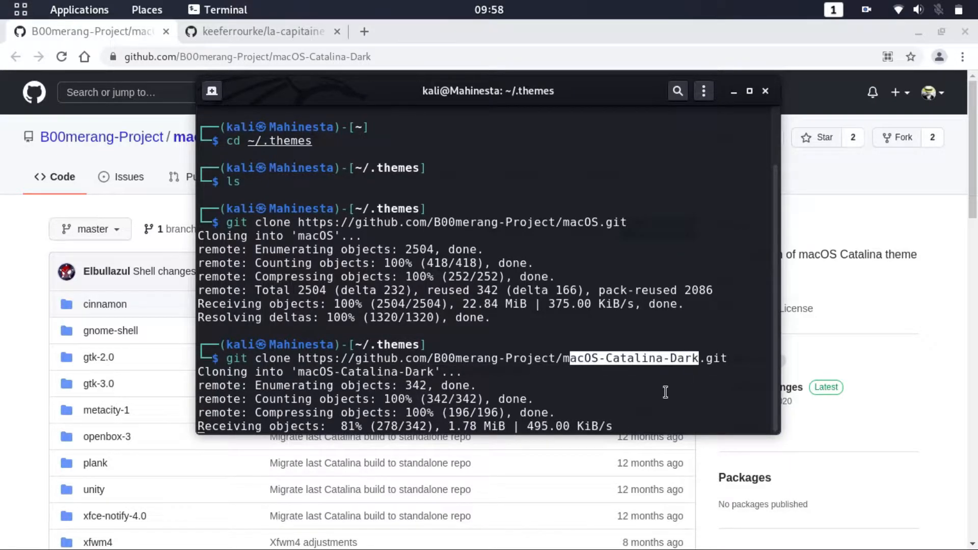
{"action": "left_click", "coordinate": [672, 384]}
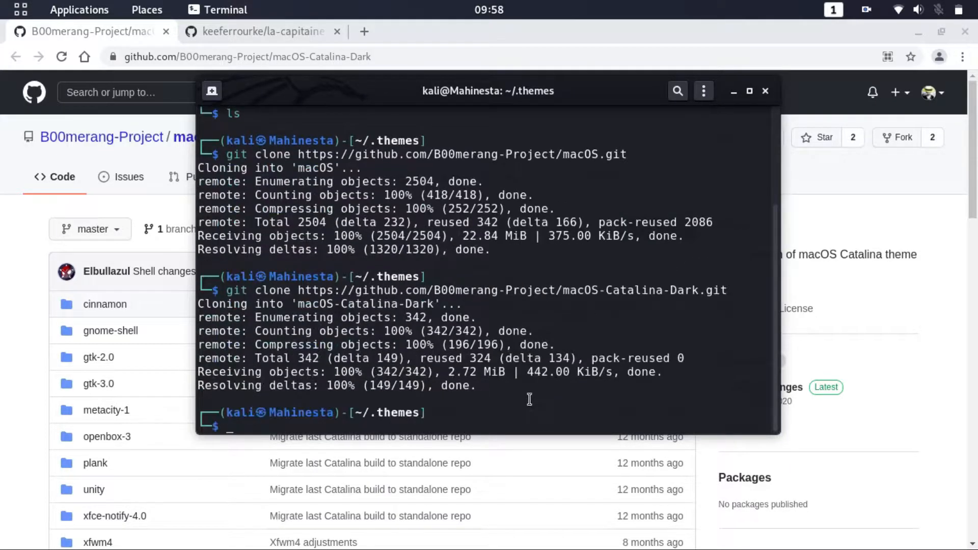
{"action": "double_click", "coordinate": [461, 390]}
{"action": "left_click", "coordinate": [490, 410]}
- Clear the terminal and list the contents of ~/.themes with ls to check the cloned theme folders
{"action": "key", "text": "ctrl+l"}
{"action": "type", "text": "ls"}
{"action": "key", "text": "Return"}
{"action": "double_click", "coordinate": [318, 141]}
{"action": "double_click", "coordinate": [226, 142]}
{"action": "left_click", "coordinate": [331, 215]}
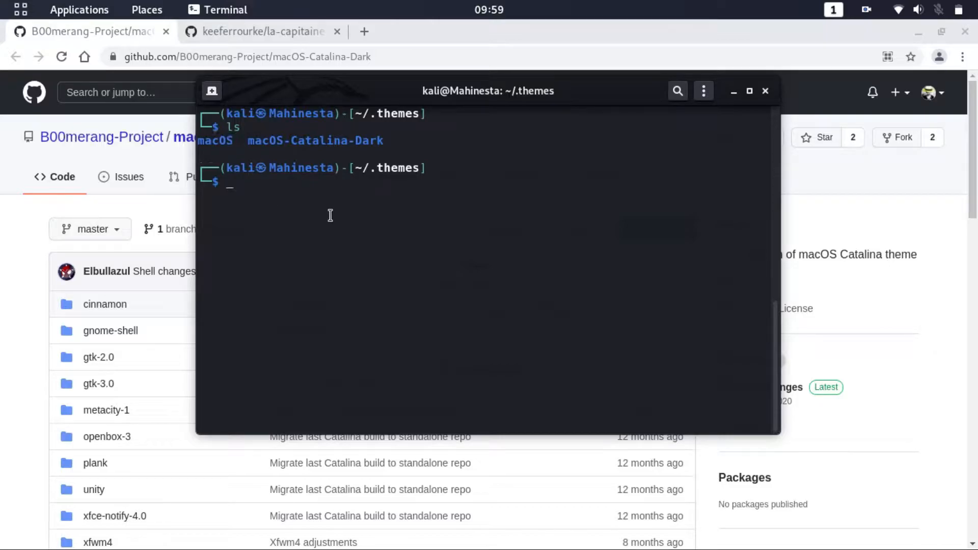
- Switch back to Chromium and close the macOS-Catalina-Dark tab to bring up the la-capitaine-icon-theme repository
{"action": "left_click", "coordinate": [163, 154]}
{"action": "left_click", "coordinate": [164, 154]}
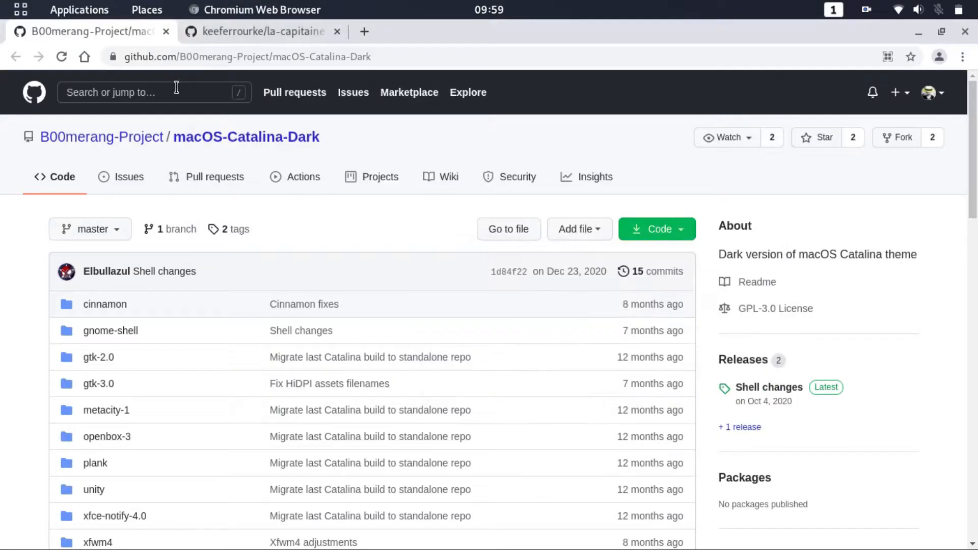
{"action": "left_click", "coordinate": [166, 31]}
{"action": "left_click", "coordinate": [220, 58]}
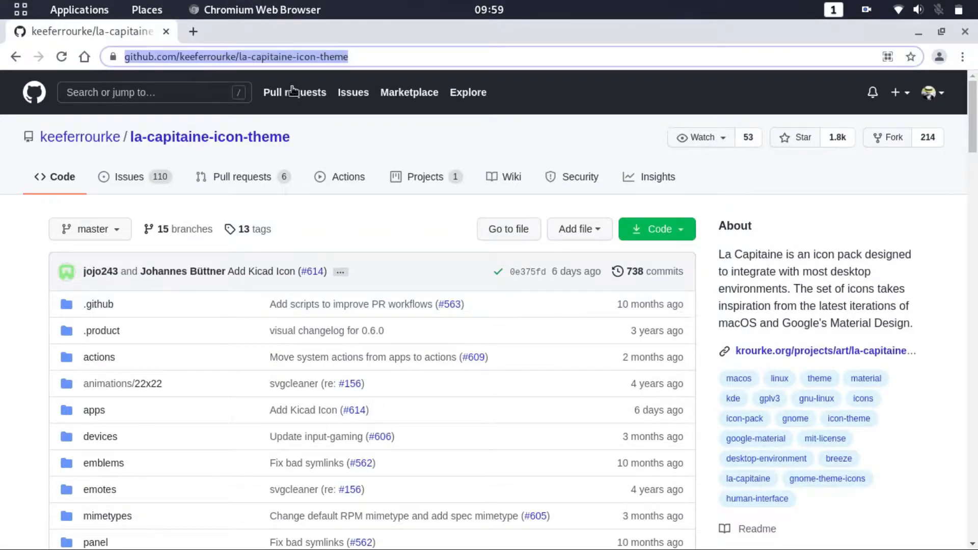
- Examine the Preview section of the la-capitaine-icon-theme README, including the desktop screenshot and sample icons
{"action": "left_click_drag", "start_coordinate": [290, 138], "coordinate": [132, 136]}
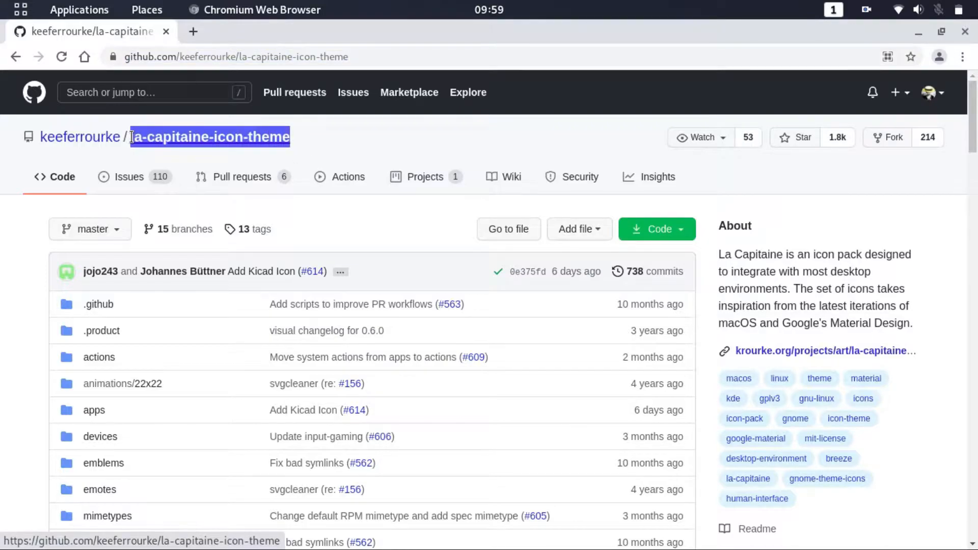
{"action": "left_click_drag", "start_coordinate": [973, 153], "coordinate": [972, 392]}
{"action": "scroll", "coordinate": [760, 412], "scroll_direction": "down", "scroll_amount": 6}
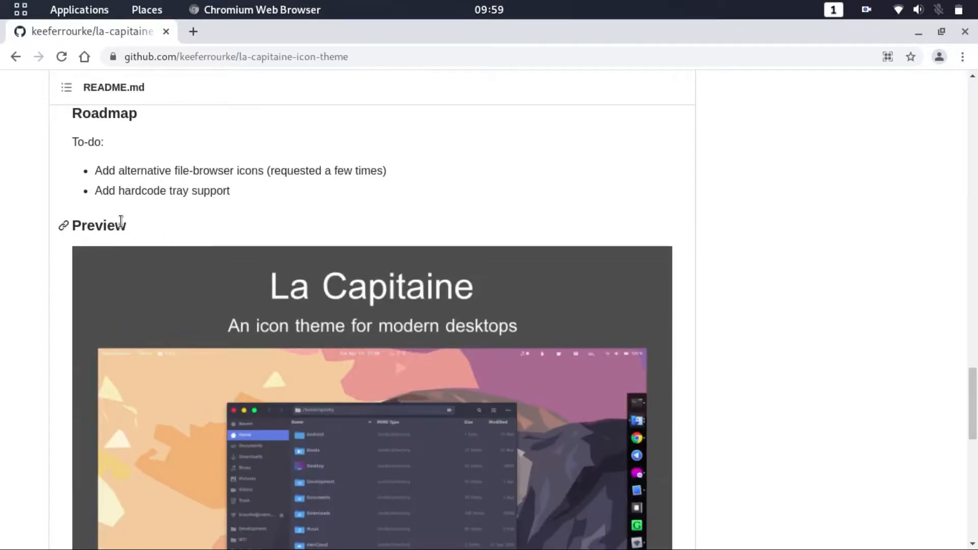
{"action": "double_click", "coordinate": [120, 222]}
{"action": "scroll", "coordinate": [297, 360], "scroll_direction": "down", "scroll_amount": 8}
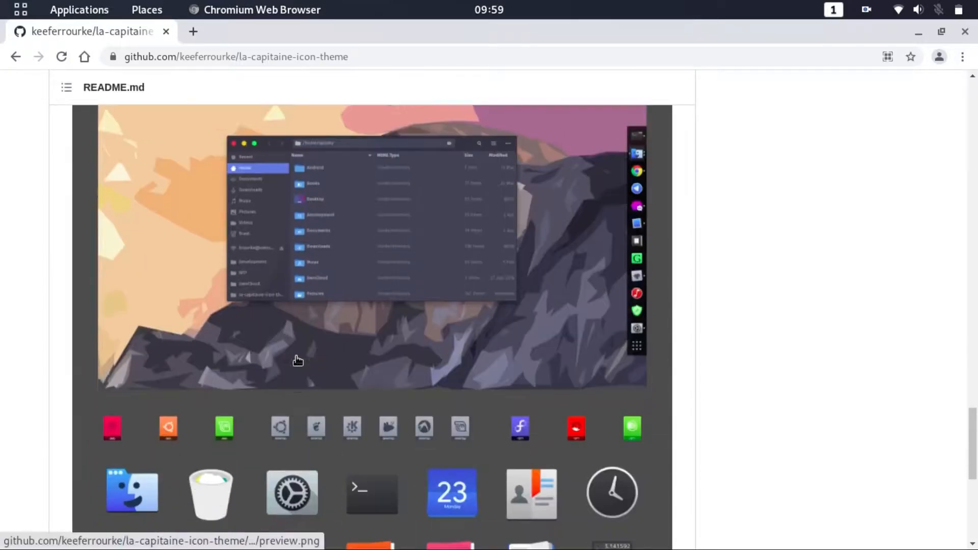
{"action": "scroll", "coordinate": [297, 360], "scroll_direction": "down", "scroll_amount": 3}
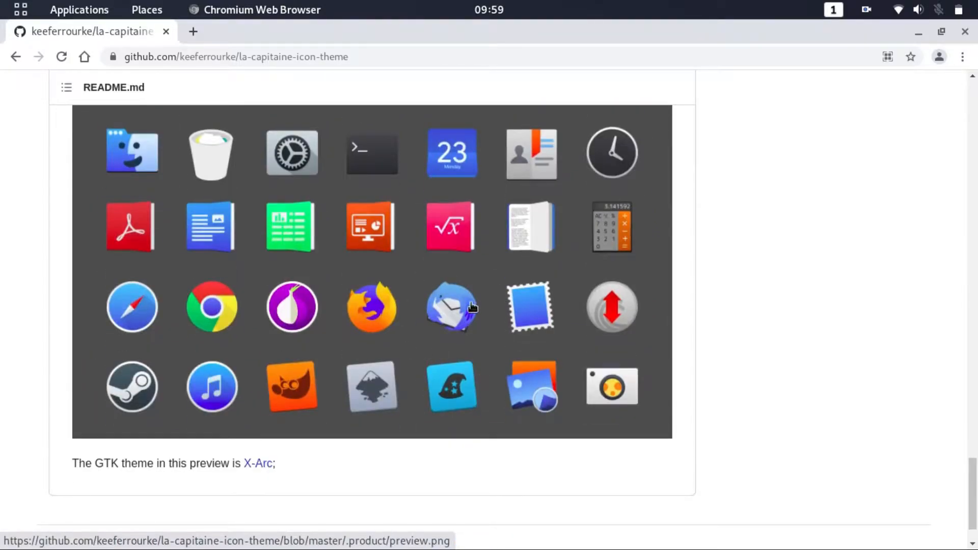
- Open the Releases page of the la-capitaine-icon-theme repository
{"action": "left_click_drag", "start_coordinate": [973, 483], "coordinate": [974, 152]}
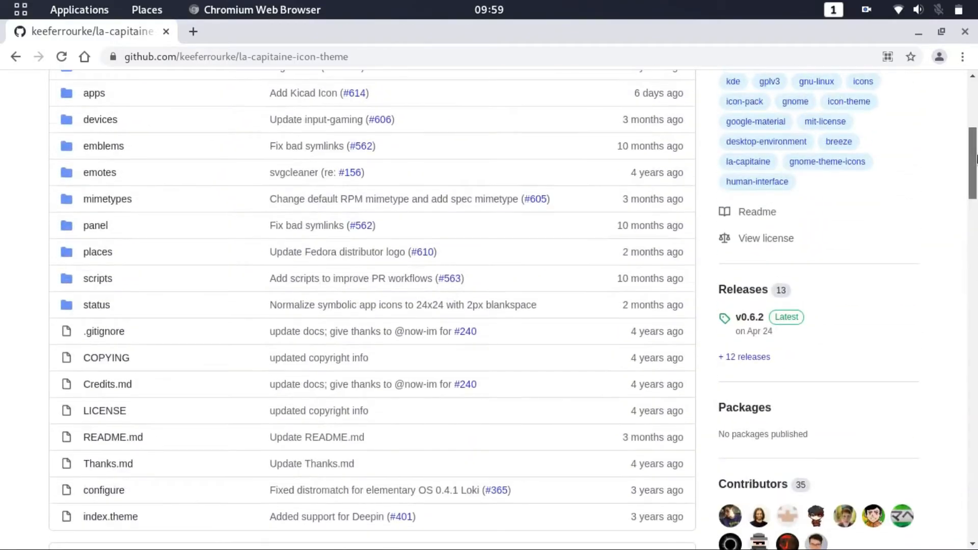
{"action": "scroll", "coordinate": [798, 274], "scroll_direction": "up", "scroll_amount": 3}
{"action": "scroll", "coordinate": [798, 273], "scroll_direction": "up", "scroll_amount": 2}
{"action": "scroll", "coordinate": [713, 235], "scroll_direction": "down", "scroll_amount": 6}
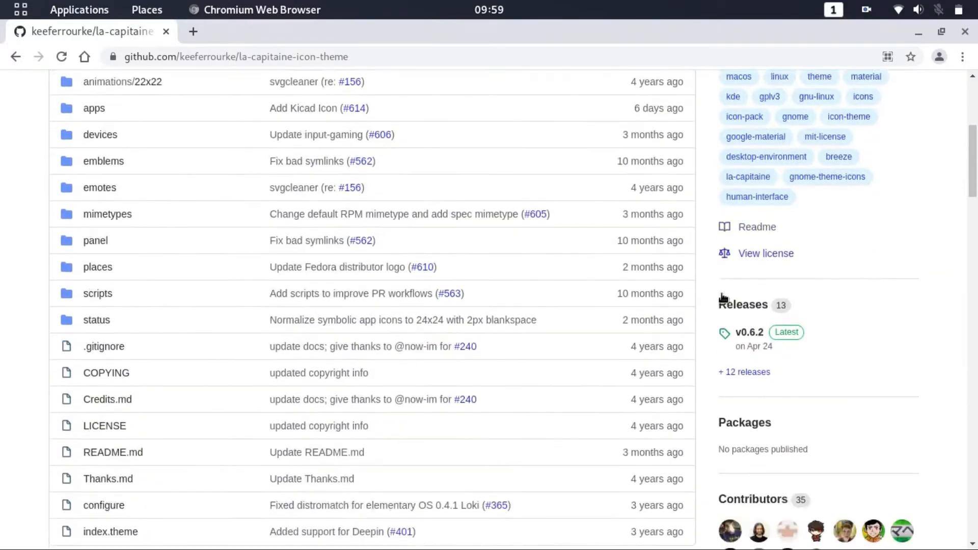
{"action": "left_click", "coordinate": [751, 258]}
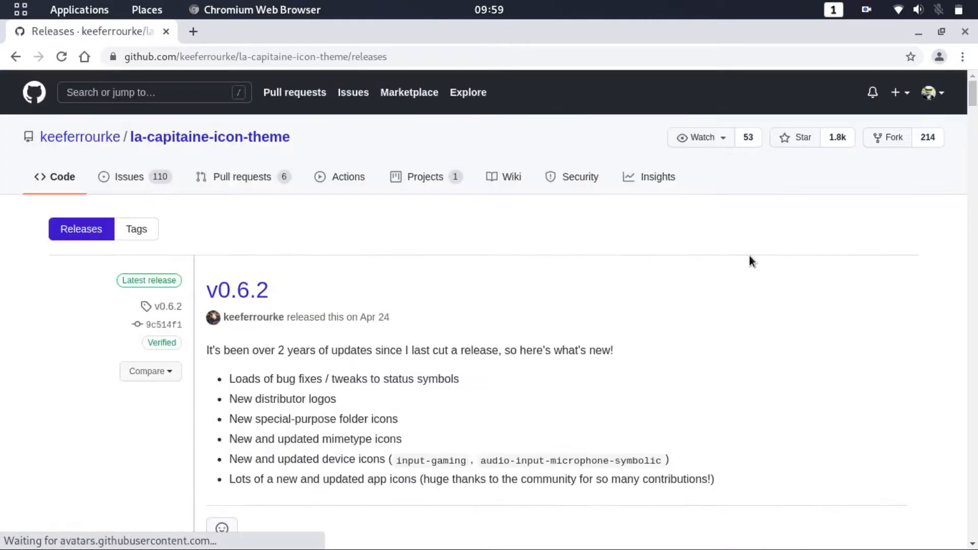
- Download the v0.6.2 release's source code as a zip and show the downloaded file in its folder
{"action": "scroll", "coordinate": [291, 426], "scroll_direction": "down", "scroll_amount": 4}
{"action": "scroll", "coordinate": [289, 427], "scroll_direction": "down", "scroll_amount": 2}
{"action": "scroll", "coordinate": [287, 426], "scroll_direction": "up", "scroll_amount": 4}
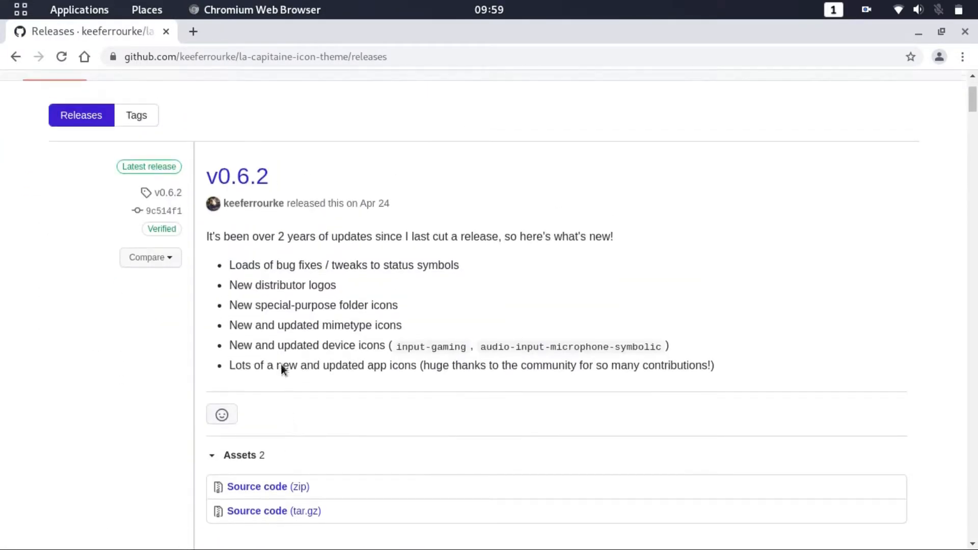
{"action": "left_click_drag", "start_coordinate": [286, 190], "coordinate": [185, 170]}
{"action": "scroll", "coordinate": [288, 321], "scroll_direction": "down", "scroll_amount": 3}
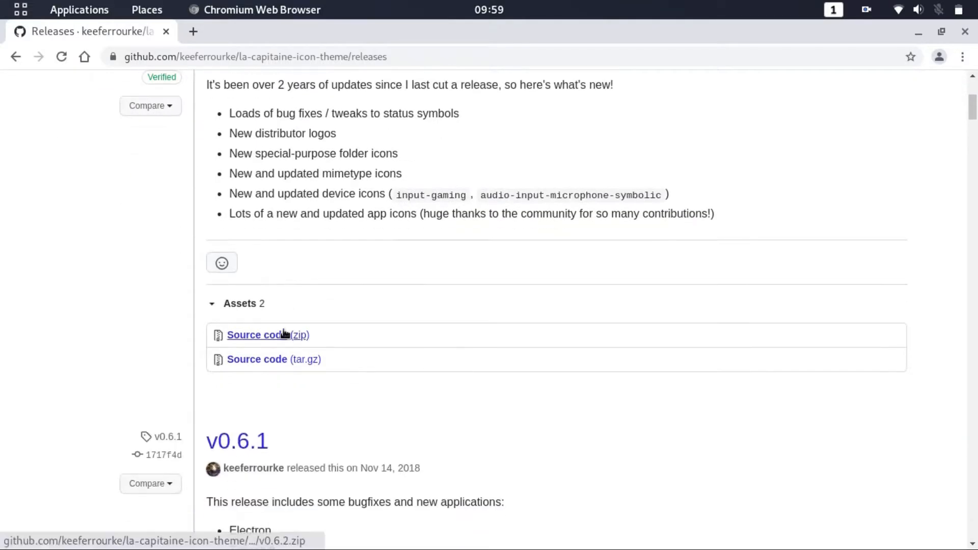
{"action": "left_click", "coordinate": [267, 337]}
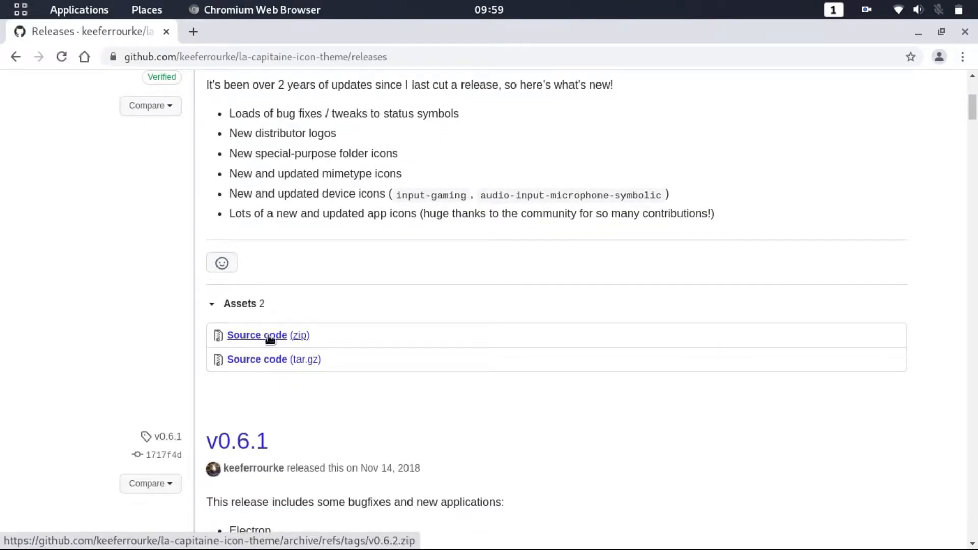
{"action": "key", "text": "ctrl+j"}
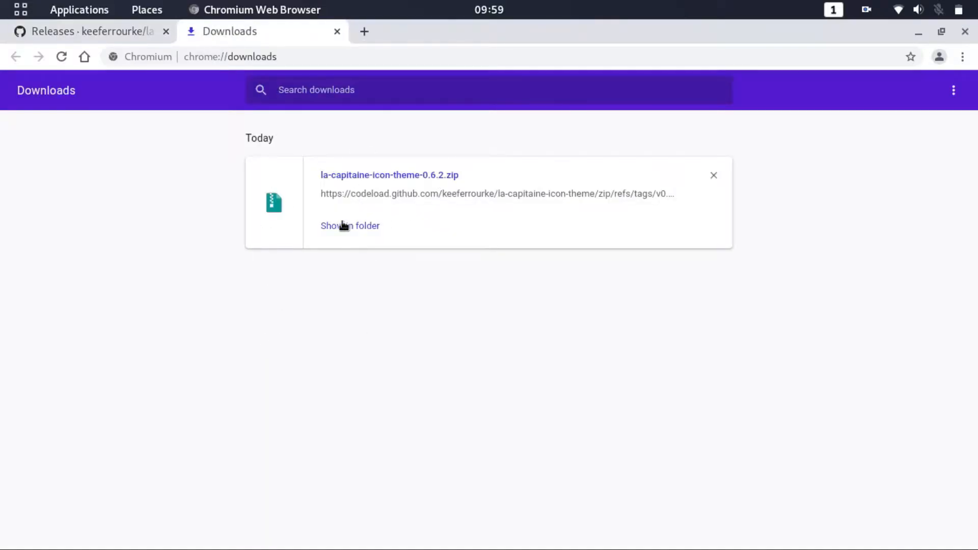
{"action": "left_click", "coordinate": [358, 227]}
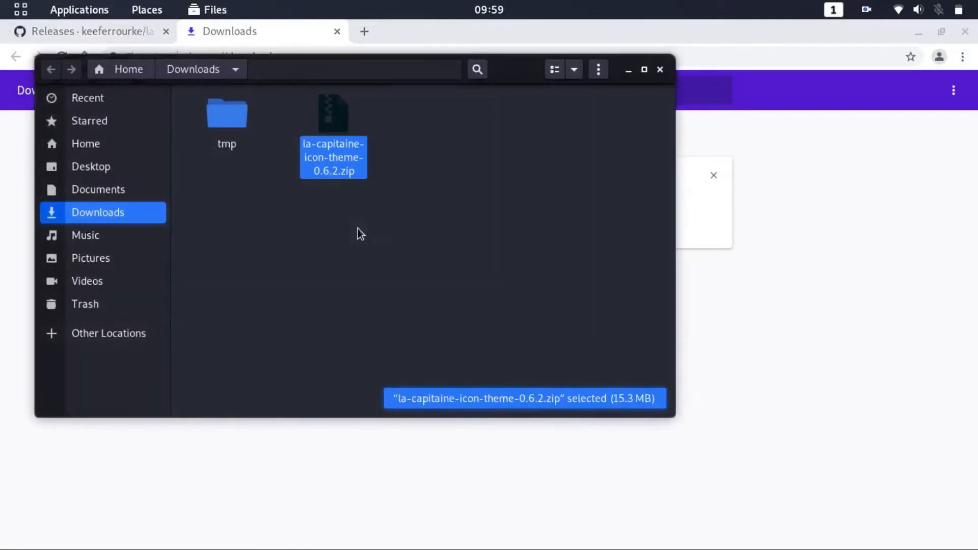
- Extract la-capitaine-icon-theme-0.6.2.zip in place in the Downloads folder
{"action": "left_click", "coordinate": [349, 197]}
{"action": "left_click", "coordinate": [343, 170]}
{"action": "right_click", "coordinate": [344, 171]}
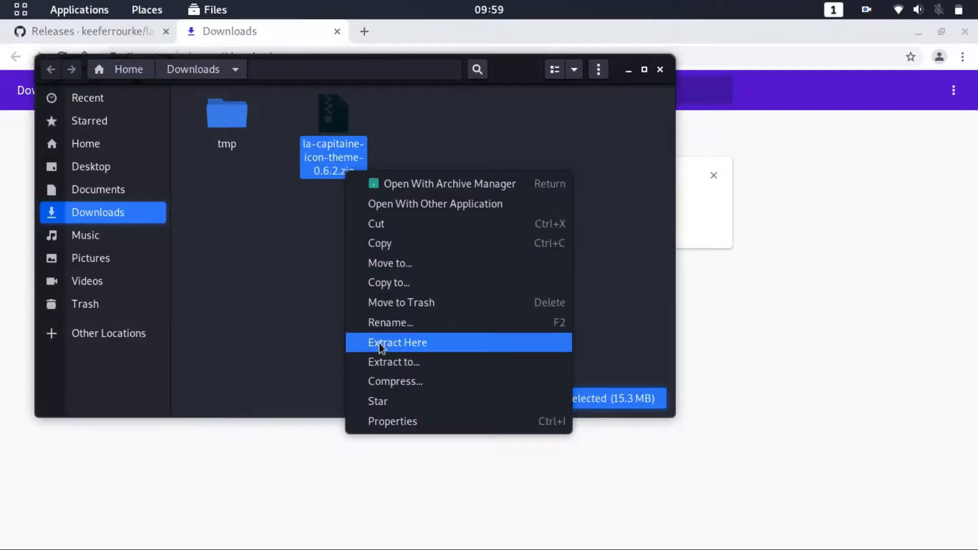
{"action": "left_click", "coordinate": [392, 343]}
{"action": "left_click_drag", "start_coordinate": [331, 270], "coordinate": [319, 147]}
{"action": "left_click", "coordinate": [325, 211]}
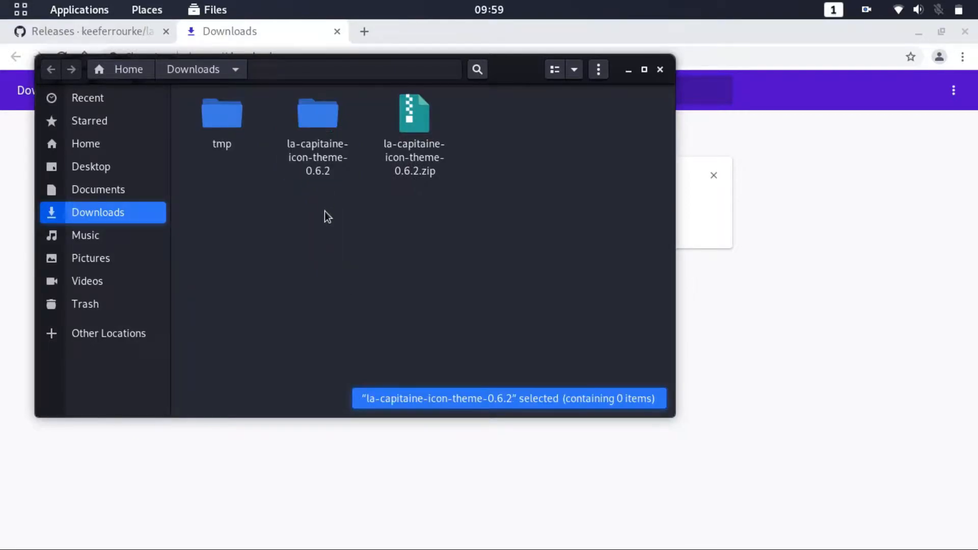
- Permanently delete the la-capitaine-icon-theme-0.6.2.zip archive from Downloads
{"action": "left_click", "coordinate": [430, 170]}
{"action": "key", "text": "shift+Delete"}
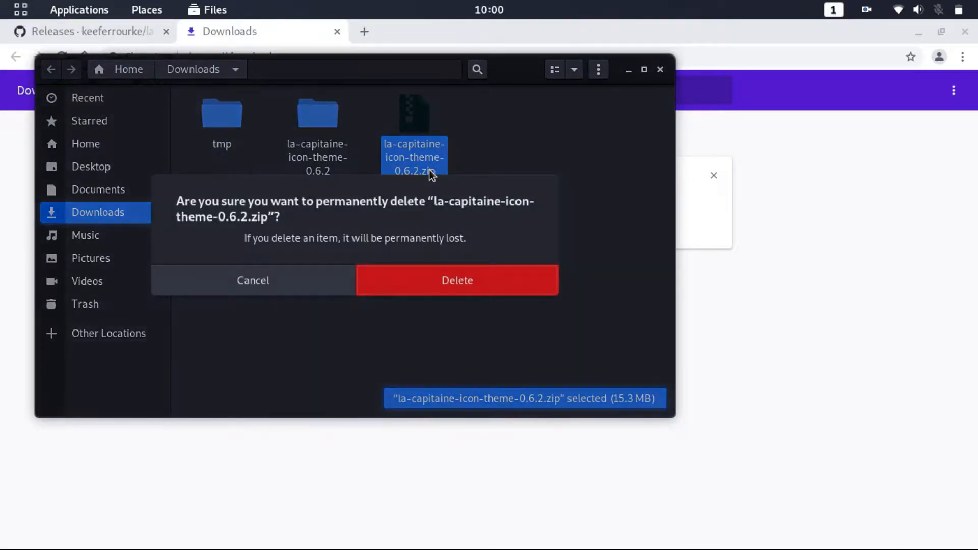
{"action": "left_click", "coordinate": [450, 285]}
{"action": "left_click_drag", "start_coordinate": [383, 249], "coordinate": [326, 152]}
{"action": "left_click", "coordinate": [425, 191]}
- Close the Chromium and Files windows to get back to the terminal
{"action": "left_click", "coordinate": [965, 31]}
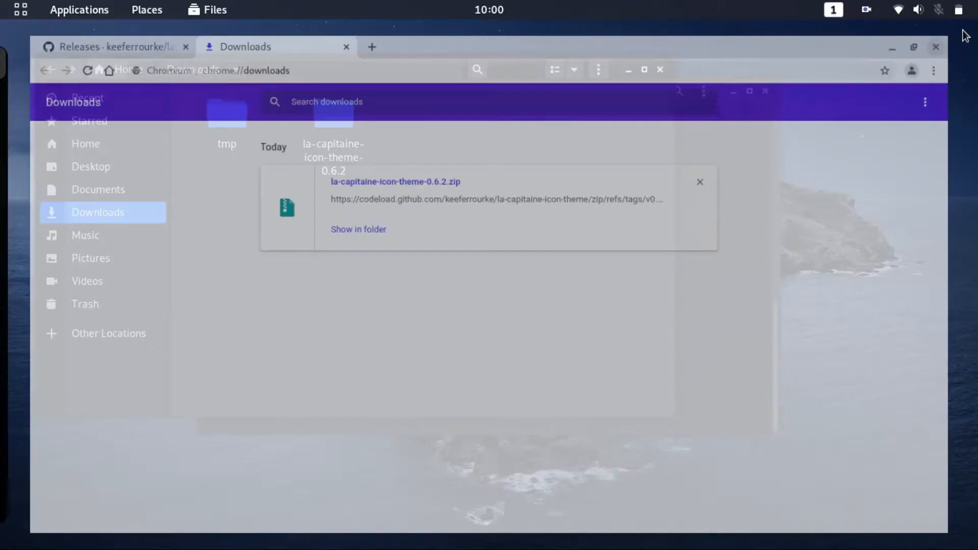
{"action": "left_click", "coordinate": [709, 192]}
{"action": "left_click_drag", "start_coordinate": [515, 95], "coordinate": [518, 133]}
{"action": "left_click_drag", "start_coordinate": [509, 69], "coordinate": [516, 41]}
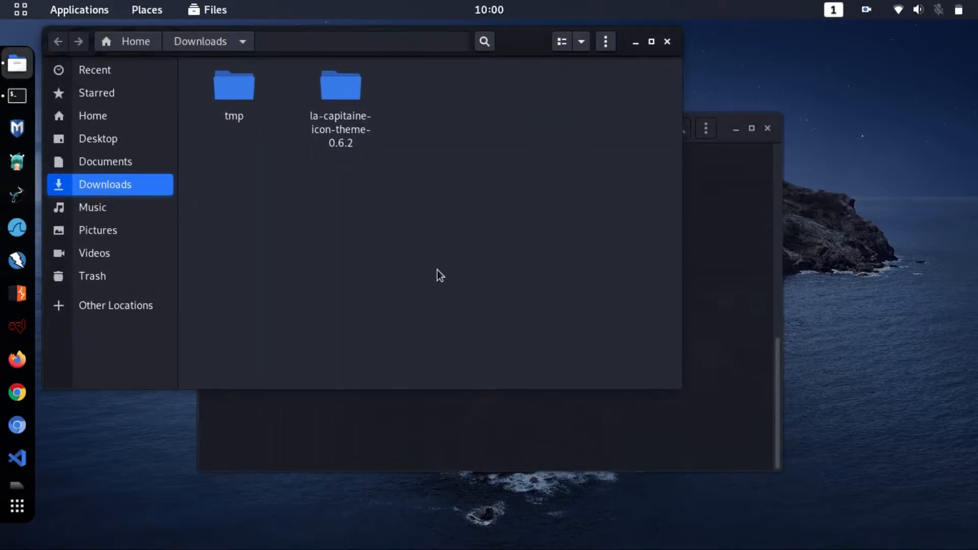
{"action": "key", "text": "ctrl+w"}
- Leave ~/.themes for the home directory, clear the terminal, and change into Downloads
{"action": "type", "text": "cd"}
{"action": "key", "text": "Return"}
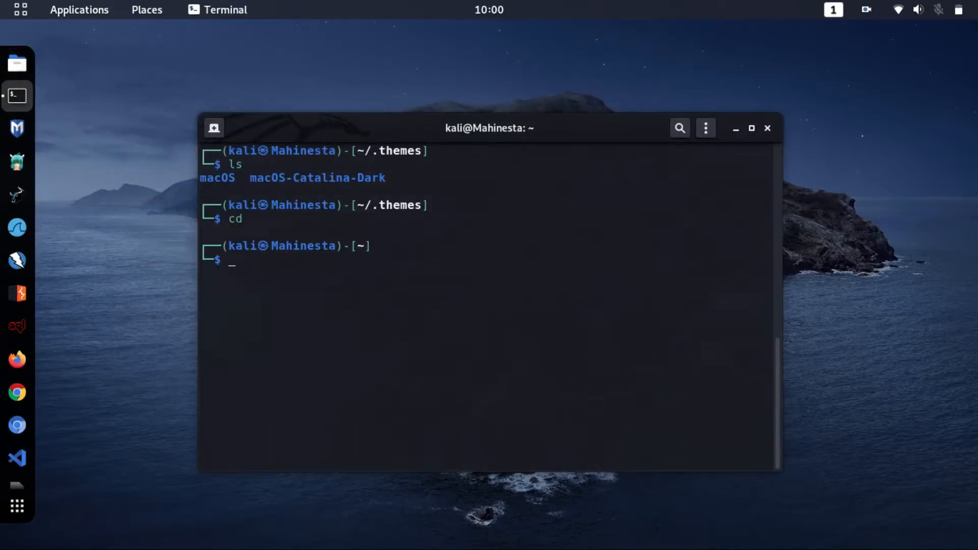
{"action": "key", "text": "ctrl+l"}
{"action": "type", "text": "cd Downloads"}
{"action": "key", "text": "Tab"}
{"action": "key", "text": "Return"}
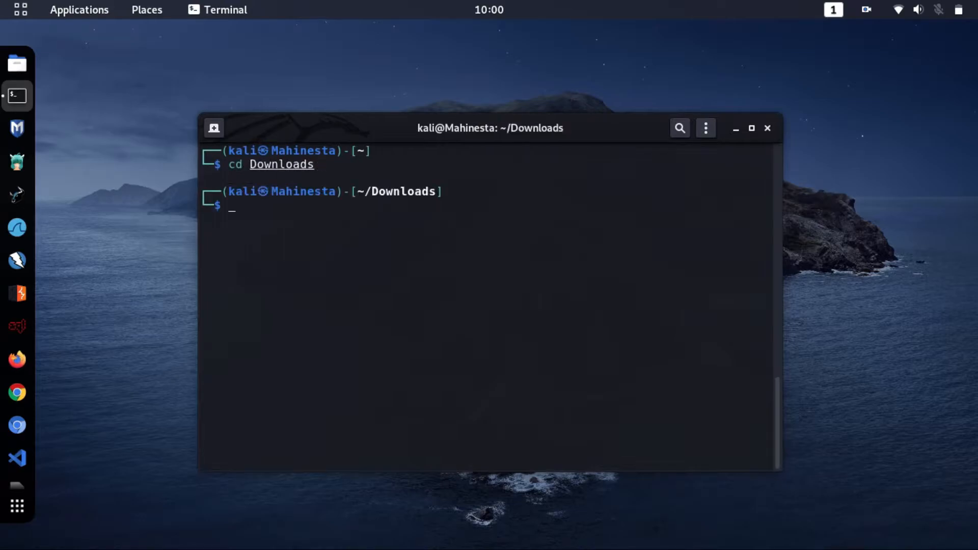
- List the Downloads contents and move the la-capitaine-icon-theme-0.6.2 folder to ~/.icons with mv
{"action": "type", "text": "ls"}
{"action": "key", "text": "Return"}
{"action": "double_click", "coordinate": [403, 227]}
{"action": "right_click", "coordinate": [406, 228]}
{"action": "left_click", "coordinate": [411, 240]}
{"action": "left_click", "coordinate": [412, 286]}
{"action": "type", "text": "mv"}
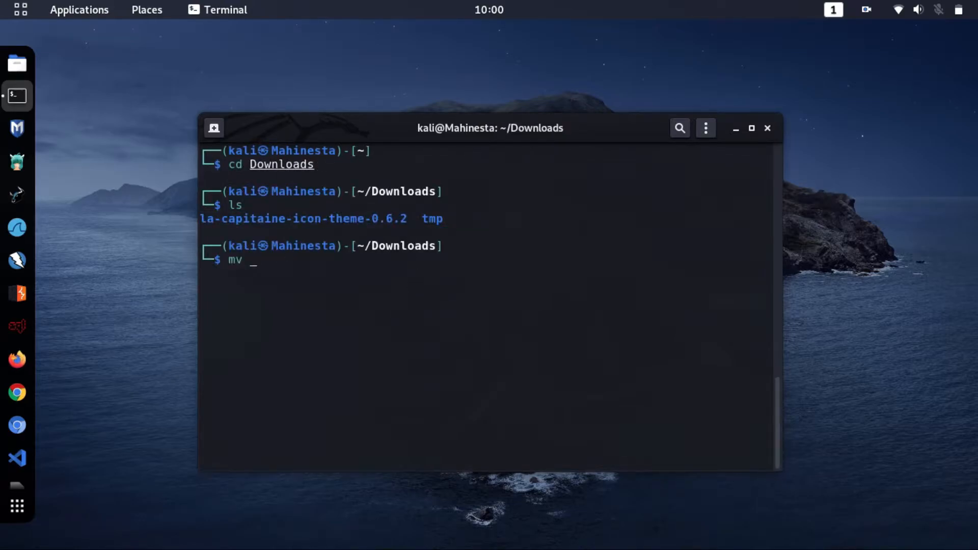
{"action": "right_click", "coordinate": [402, 312]}
{"action": "left_click", "coordinate": [428, 362]}
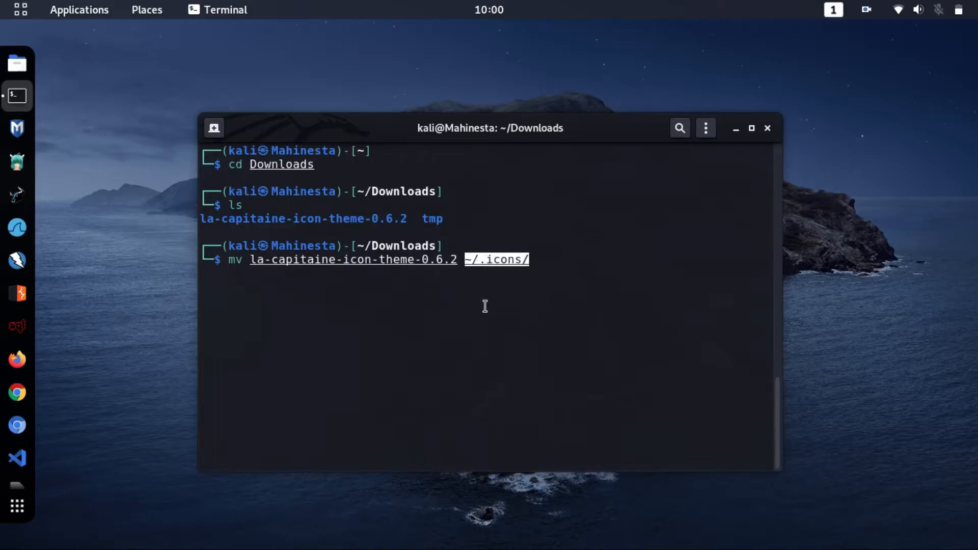
{"action": "key", "text": "Return"}
- List the contents of ~/.icons to check for the moved icon theme folder, reusing the path from the mv command
{"action": "left_click_drag", "start_coordinate": [521, 264], "coordinate": [463, 262]}
{"action": "right_click", "coordinate": [473, 266]}
{"action": "left_click", "coordinate": [482, 275]}
{"action": "left_click", "coordinate": [453, 322]}
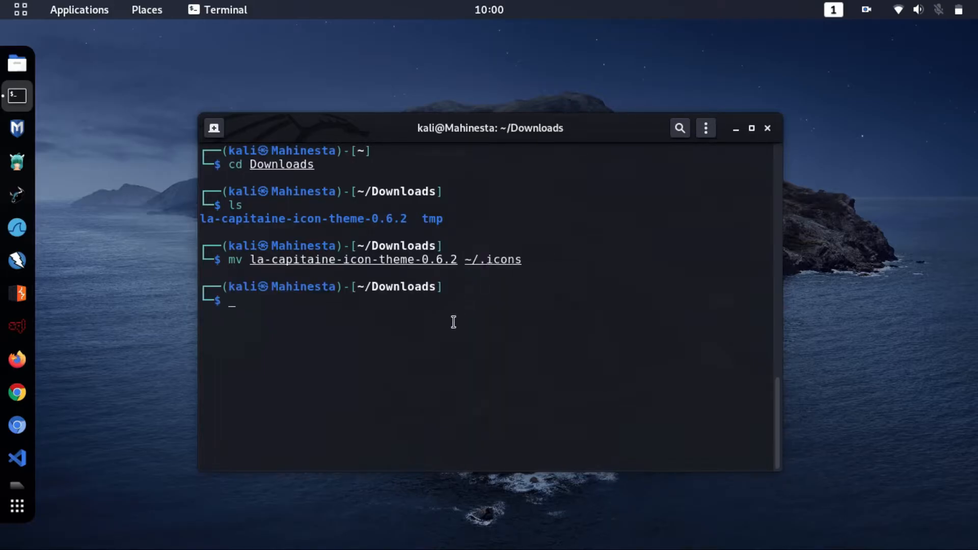
{"action": "right_click", "coordinate": [453, 332]}
{"action": "left_click", "coordinate": [464, 379]}
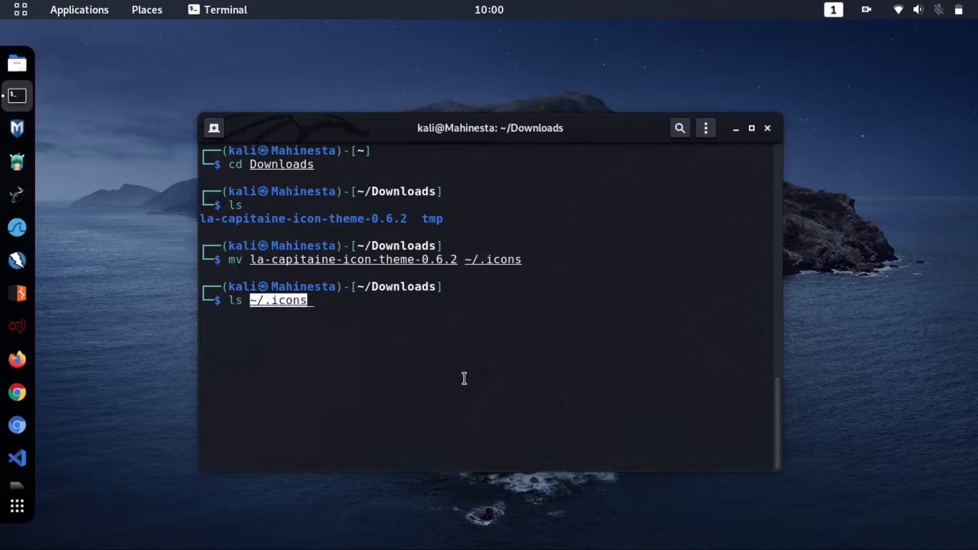
{"action": "key", "text": "Return"}
{"action": "double_click", "coordinate": [393, 316]}
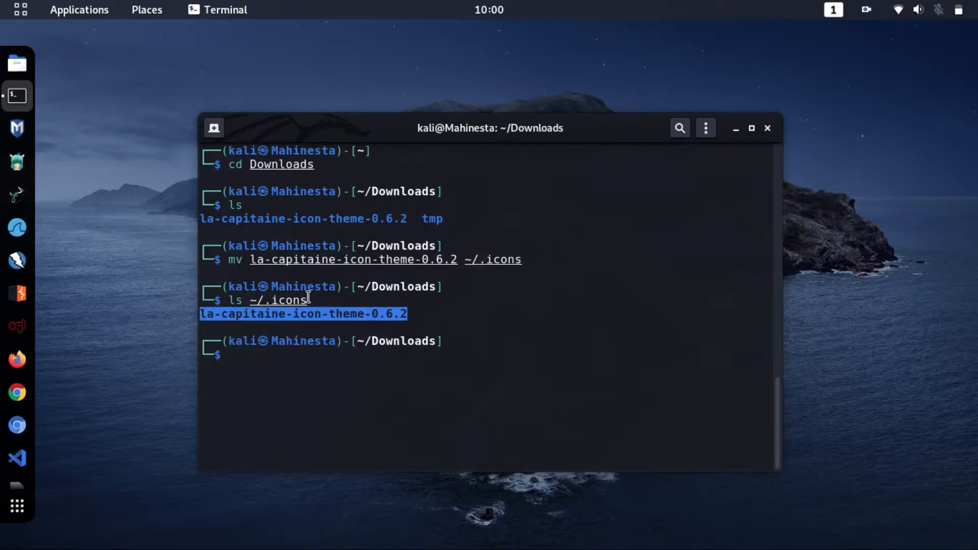
{"action": "left_click", "coordinate": [328, 372]}
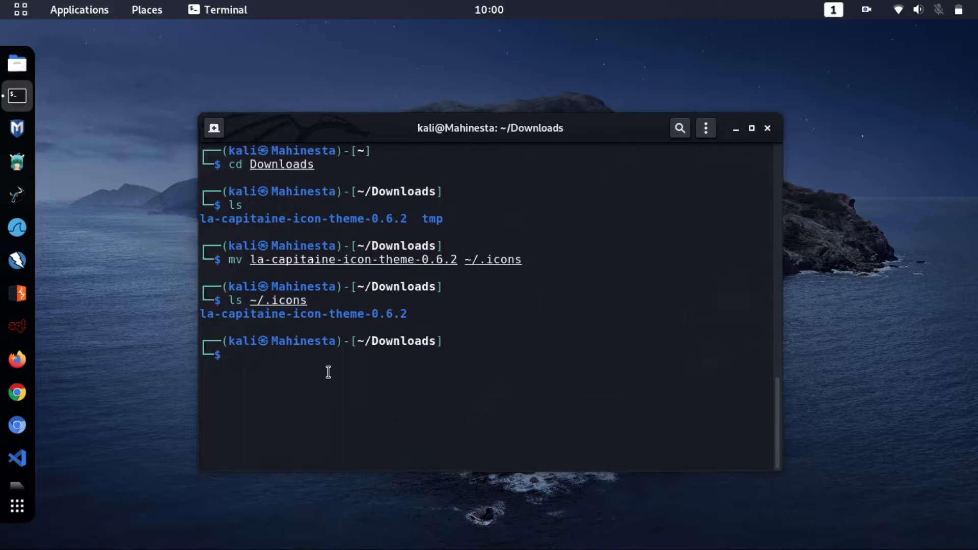
- Clear the terminal and launch gnome-tweaks
{"action": "key", "text": "ctrl+l"}
{"action": "type", "text": "gnome-tweaks"}
{"action": "double_click", "coordinate": [281, 167]}
{"action": "left_click", "coordinate": [298, 212]}
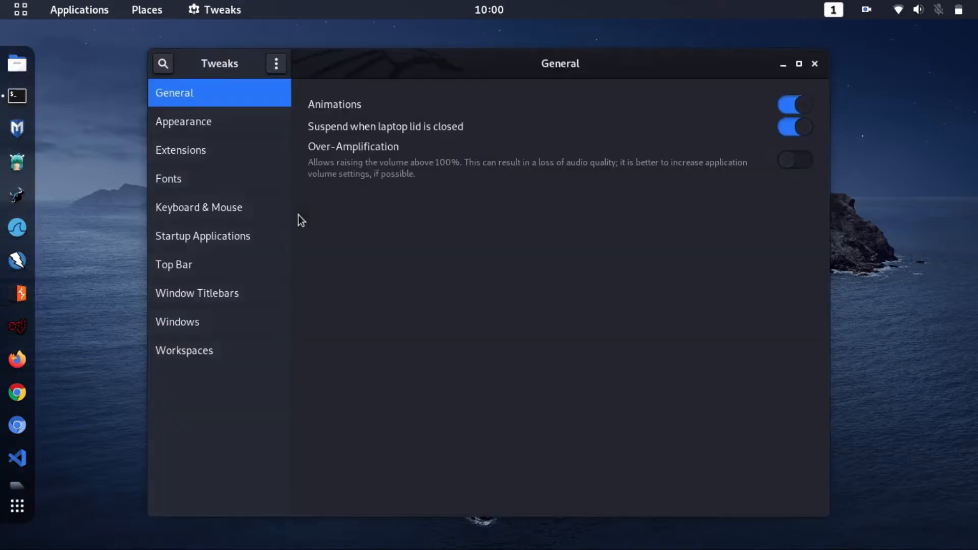
- Set the Applications theme to MacOS-Catalina-Dark in the Appearance settings
{"action": "left_click", "coordinate": [222, 126]}
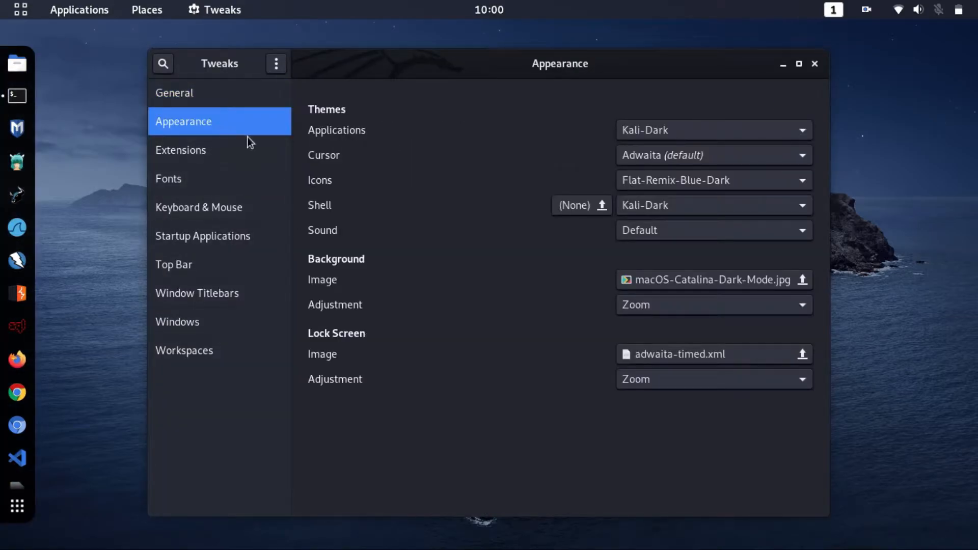
{"action": "left_click", "coordinate": [661, 131]}
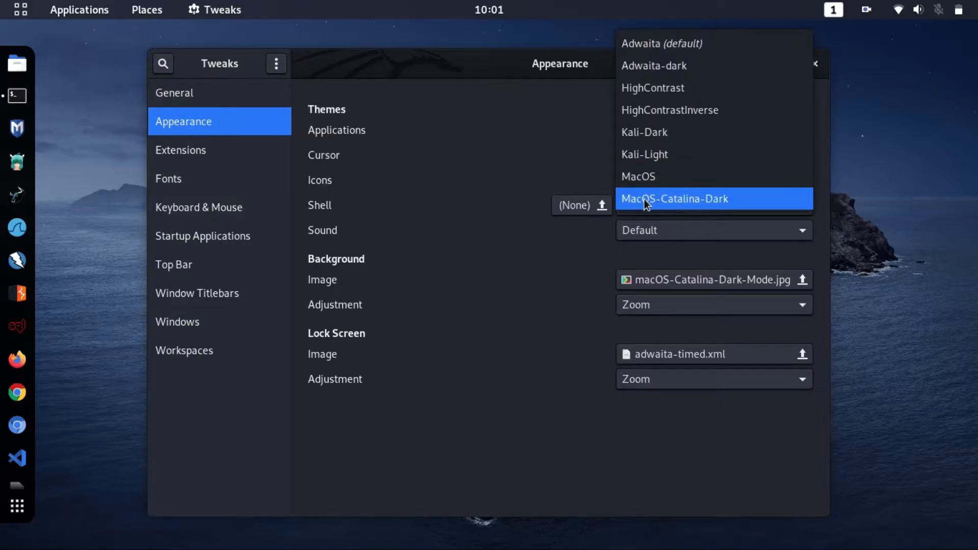
{"action": "left_click", "coordinate": [675, 199]}
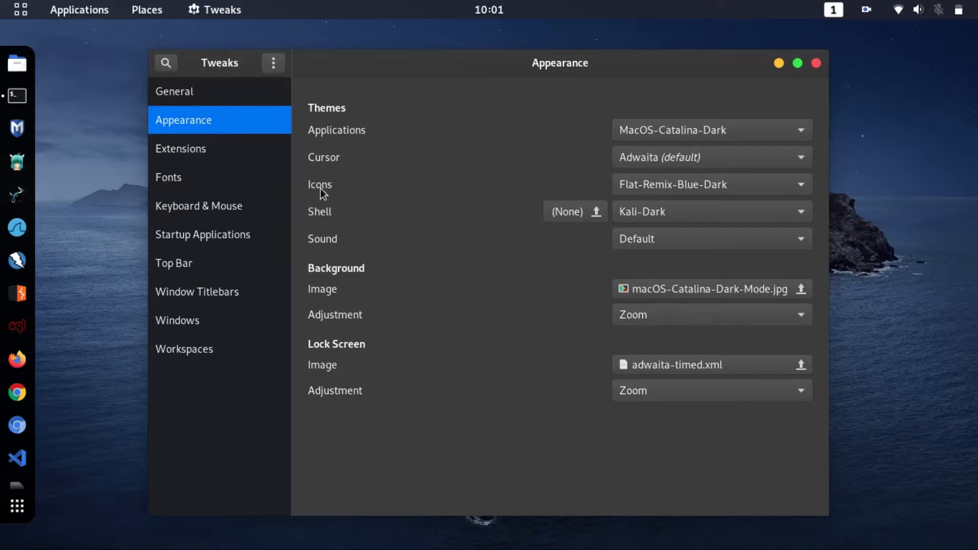
- Set the Icons theme to La-capitaine-icon-theme-0.6.2
{"action": "left_click", "coordinate": [677, 185]}
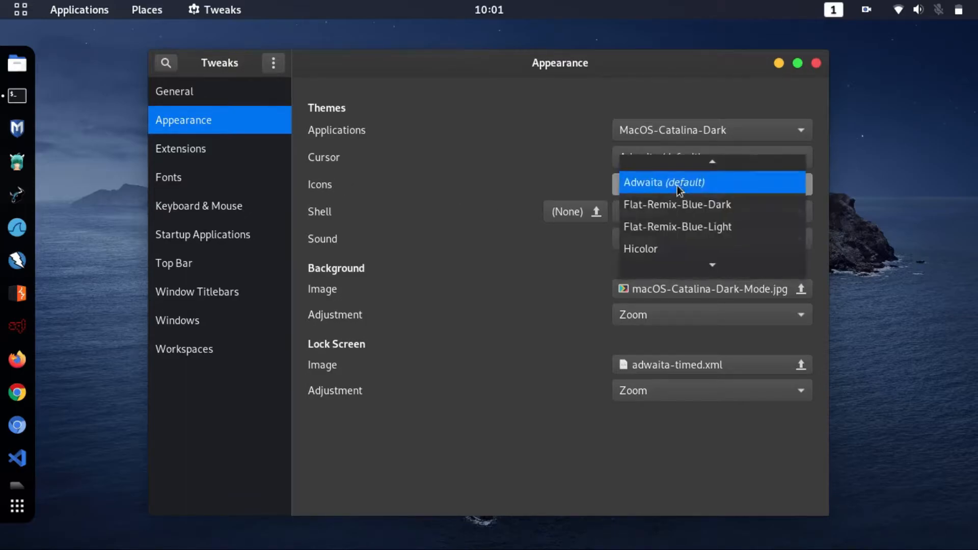
{"action": "left_click", "coordinate": [677, 186]}
{"action": "left_click", "coordinate": [677, 185]}
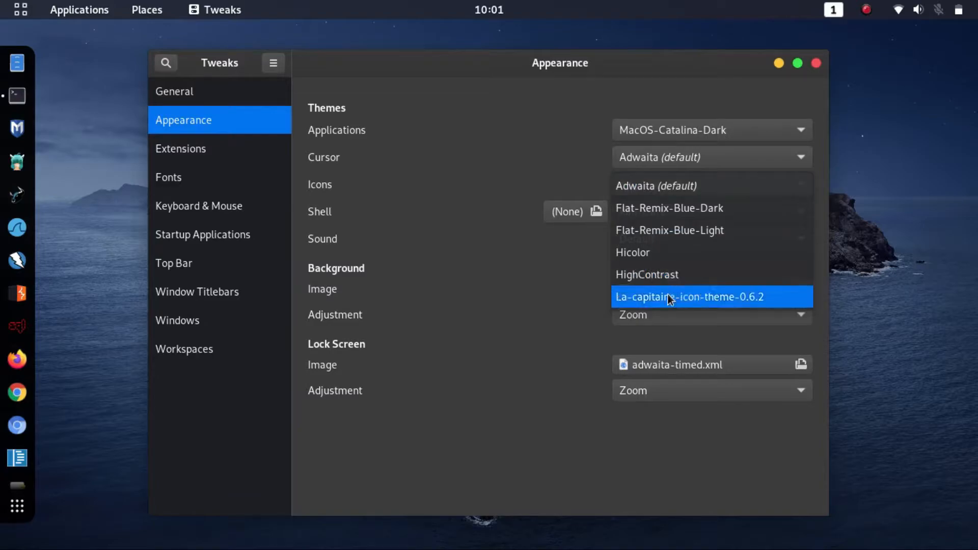
{"action": "left_click", "coordinate": [647, 298]}
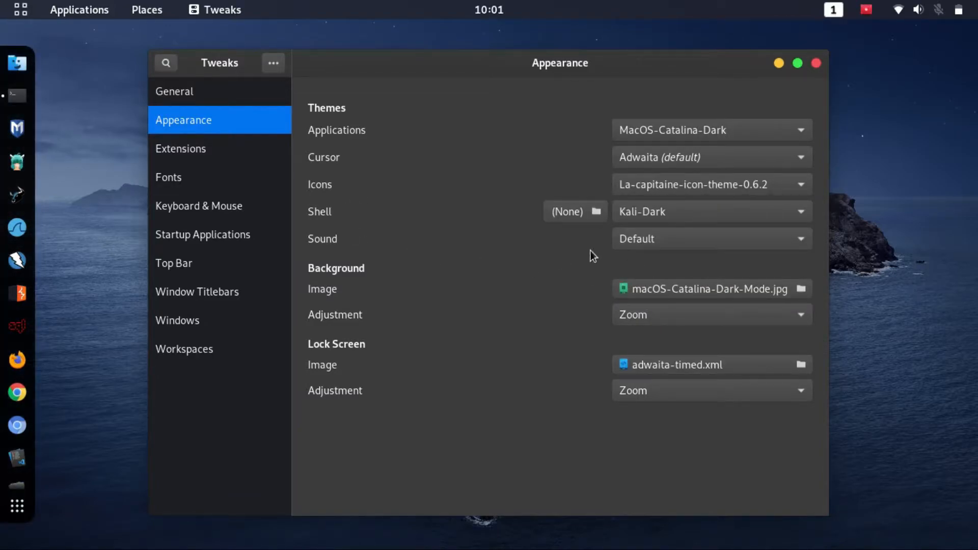
- Set the Shell theme to MacOS and try out the Apple and Applications entries of the desktop's top bar
{"action": "left_click", "coordinate": [643, 214]}
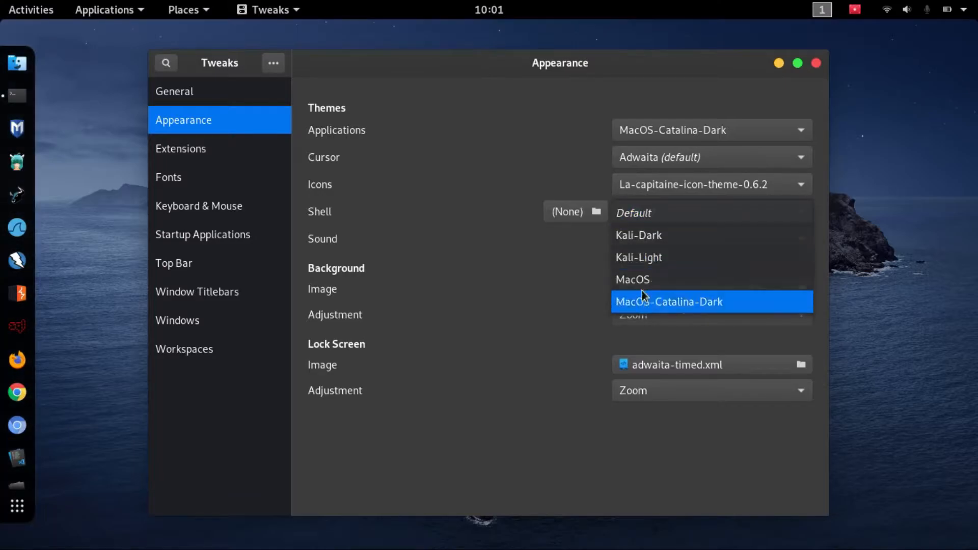
{"action": "left_click", "coordinate": [635, 279]}
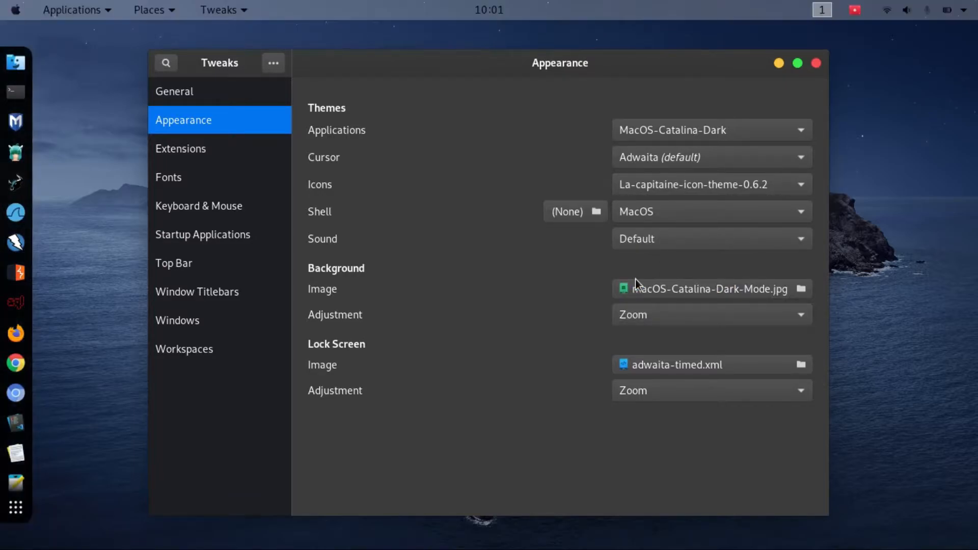
{"action": "left_click", "coordinate": [15, 14]}
{"action": "left_click", "coordinate": [16, 14]}
{"action": "left_click", "coordinate": [107, 12]}
{"action": "left_click", "coordinate": [104, 14]}
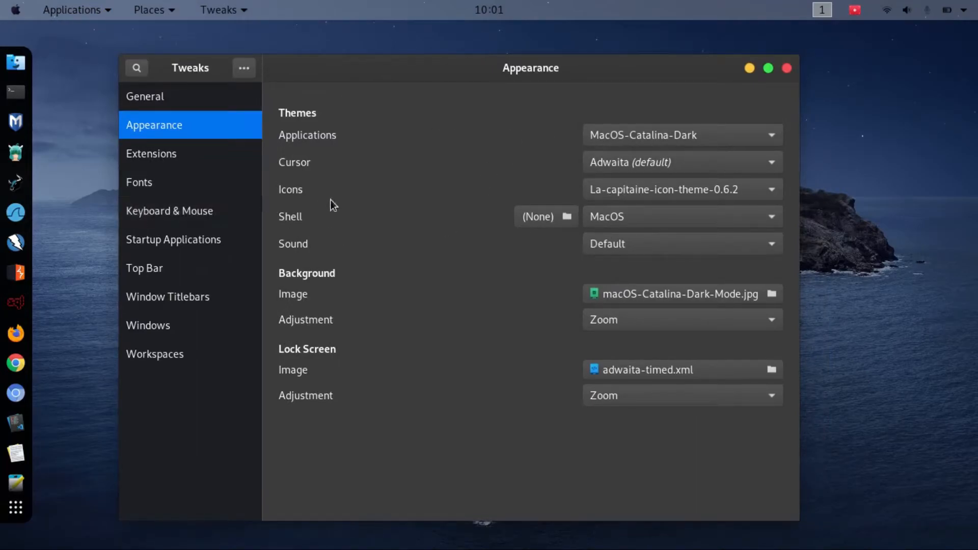
- Set the window titlebar button placement to Left, comparing it with Right in the maximized Tweaks window
{"action": "left_click", "coordinate": [169, 299]}
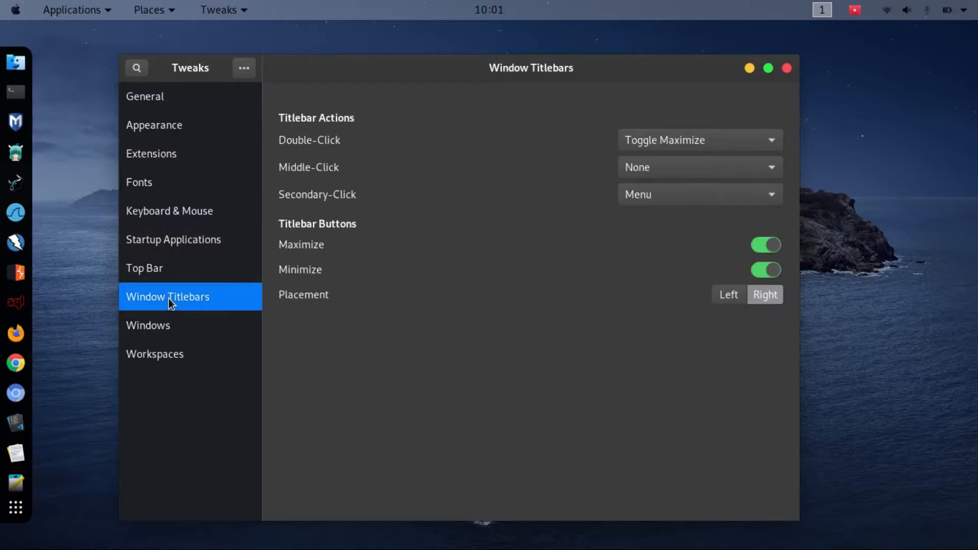
{"action": "left_click", "coordinate": [724, 298]}
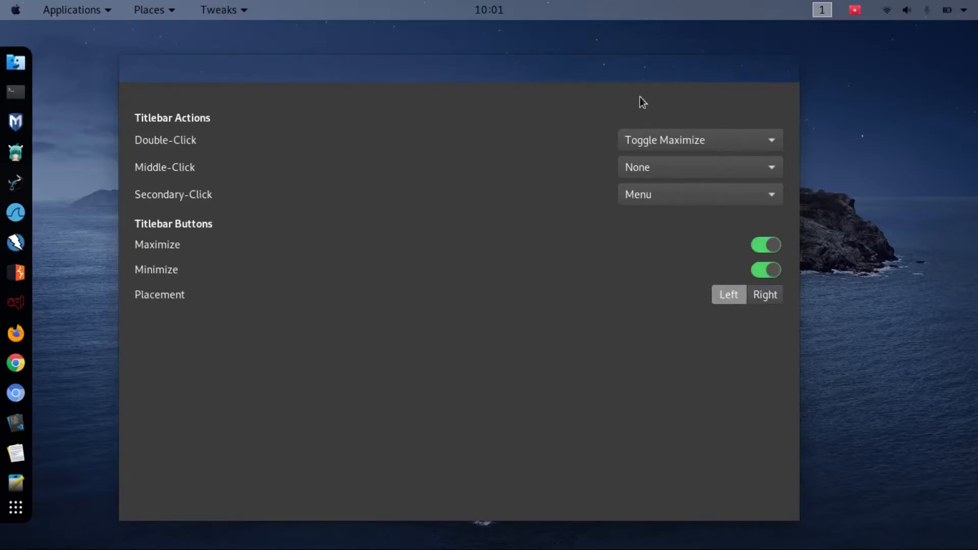
{"action": "double_click", "coordinate": [635, 77]}
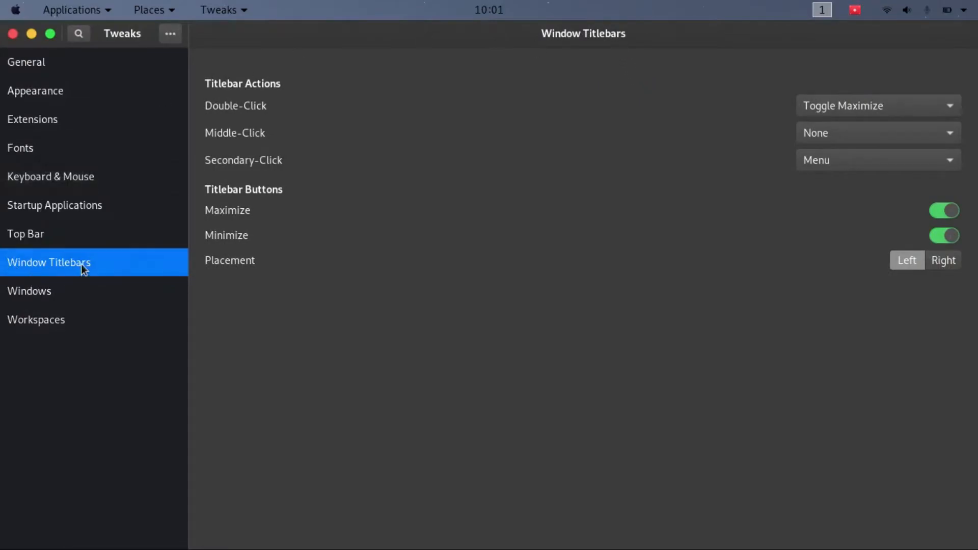
{"action": "left_click", "coordinate": [936, 266]}
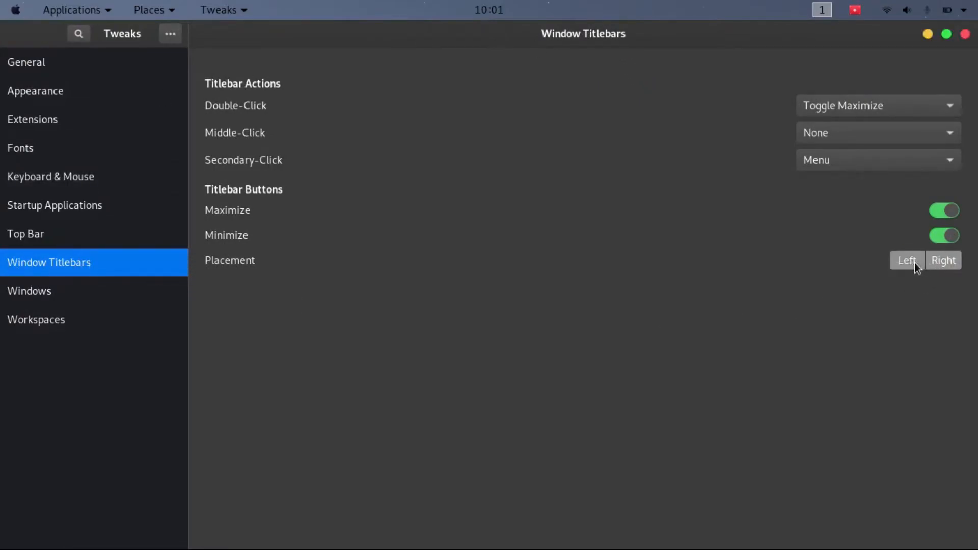
{"action": "left_click", "coordinate": [915, 262]}
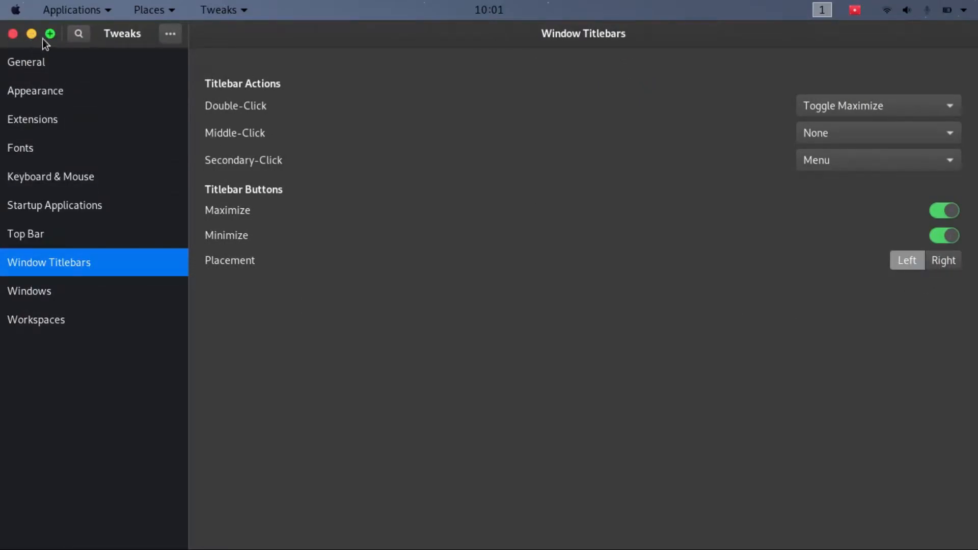
- Close Tweaks and clear the terminal
{"action": "left_click", "coordinate": [13, 34]}
{"action": "type", "text": "clear"}
{"action": "key", "text": "Return"}
- Install the dock with "sudo apt install plank", entering the sudo password to authorize it
{"action": "type", "text": "sudo apt install plank"}
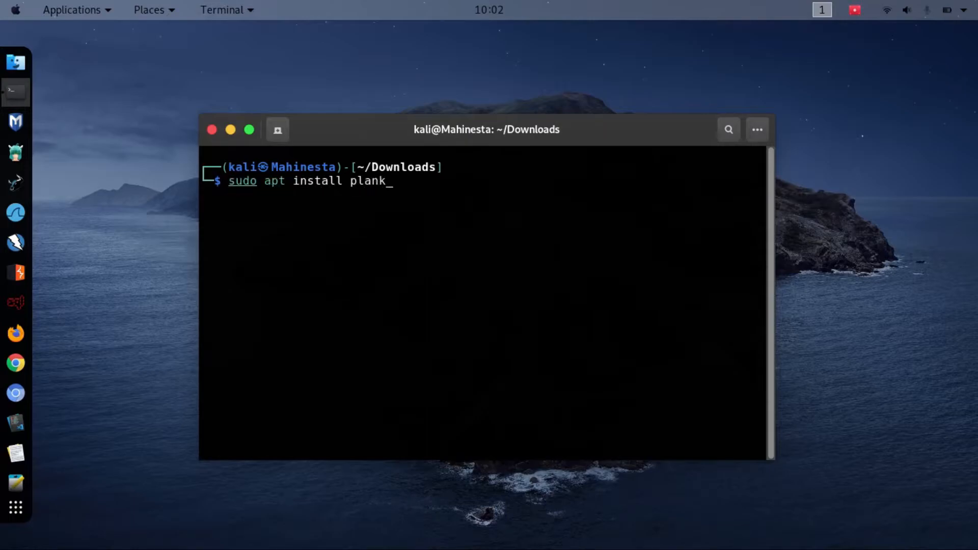
{"action": "key", "text": "Return"}
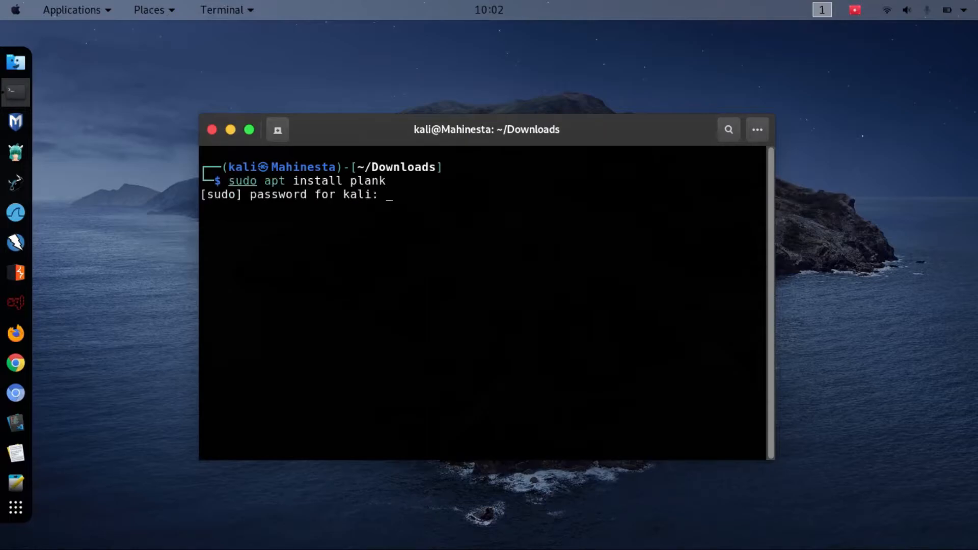
{"action": "key", "text": "Return"}
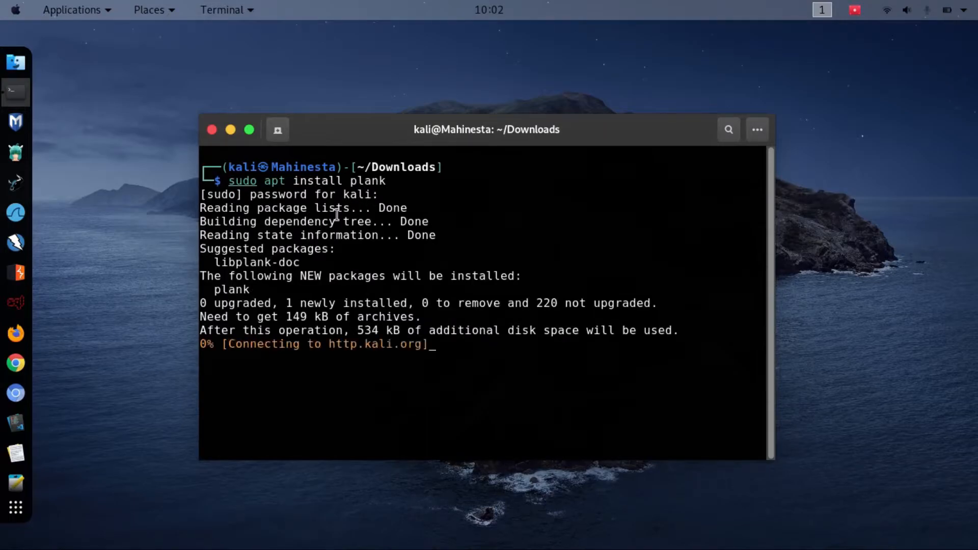
{"action": "double_click", "coordinate": [360, 181]}
{"action": "left_click", "coordinate": [451, 223]}
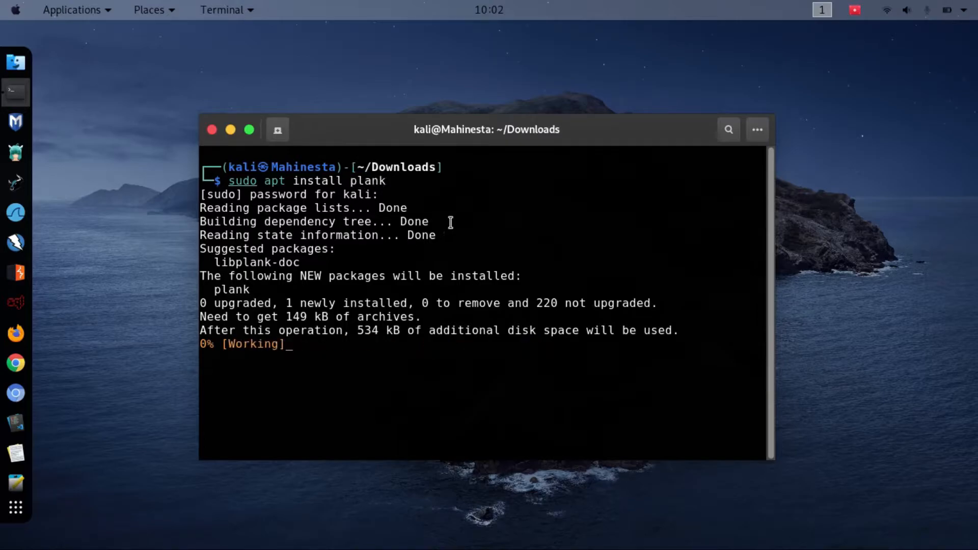
- Reposition and widen the terminal window, and review the plank installation output
{"action": "left_click_drag", "start_coordinate": [488, 138], "coordinate": [432, 127]}
{"action": "left_click_drag", "start_coordinate": [721, 450], "coordinate": [860, 463]}
{"action": "mouse_move", "coordinate": [529, 109]}
{"action": "left_mouse_down"}
{"action": "mouse_move", "coordinate": [502, 110]}
{"action": "mouse_move", "coordinate": [517, 102]}
{"action": "left_mouse_up"}
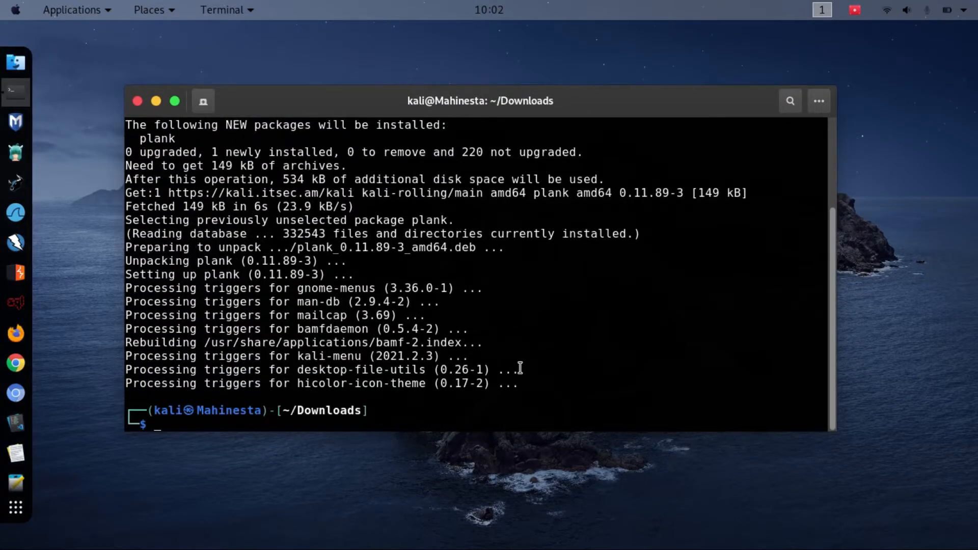
{"action": "scroll", "coordinate": [532, 338], "scroll_direction": "up", "scroll_amount": 3}
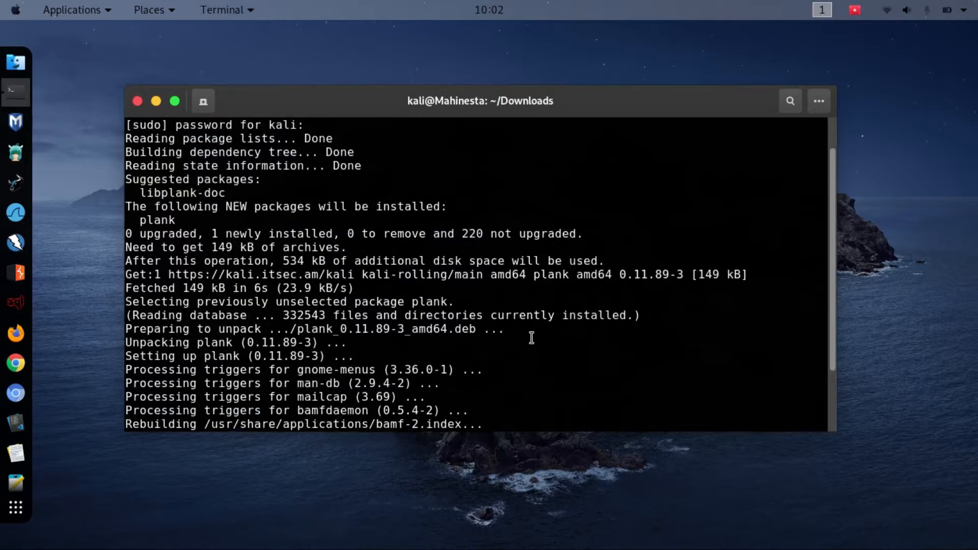
{"action": "double_click", "coordinate": [297, 152]}
{"action": "scroll", "coordinate": [360, 282], "scroll_direction": "down", "scroll_amount": 3}
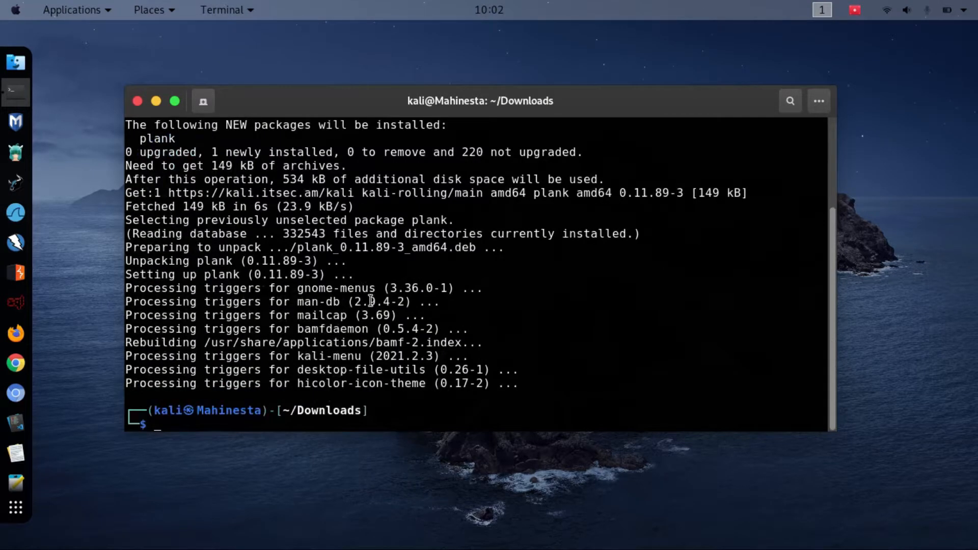
- Launch Tweaks from the terminal with "gnome-tweaks"
{"action": "type", "text": "gnome0"}
{"action": "key", "text": "BackSpace"}
{"action": "key", "text": "BackSpace"}
{"action": "key", "text": "BackSpace"}
{"action": "key", "text": "BackSpace"}
{"action": "key", "text": "BackSpace"}
{"action": "key", "text": "BackSpace"}
{"action": "type", "text": "gnome-tweaks"}
{"action": "key", "text": "Return"}
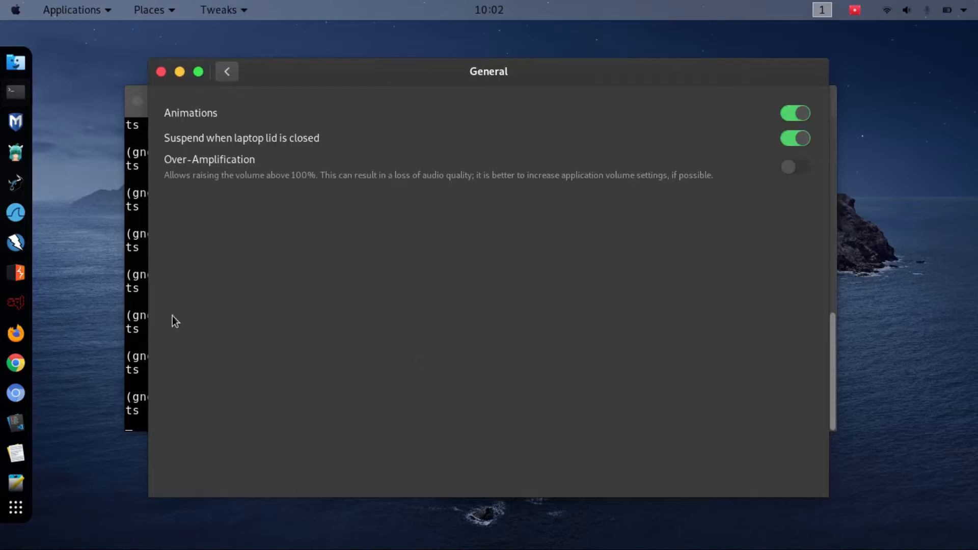
- Examine the launch command and its output in the terminal, and return to the Tweaks window
{"action": "left_click", "coordinate": [137, 286]}
{"action": "scroll", "coordinate": [198, 245], "scroll_direction": "up", "scroll_amount": 3}
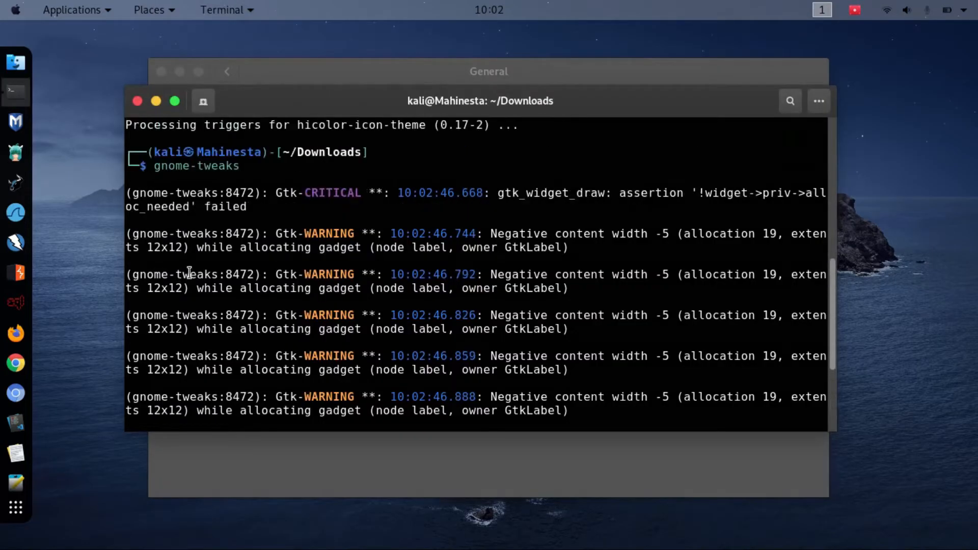
{"action": "double_click", "coordinate": [199, 167]}
{"action": "scroll", "coordinate": [212, 207], "scroll_direction": "down", "scroll_amount": 3}
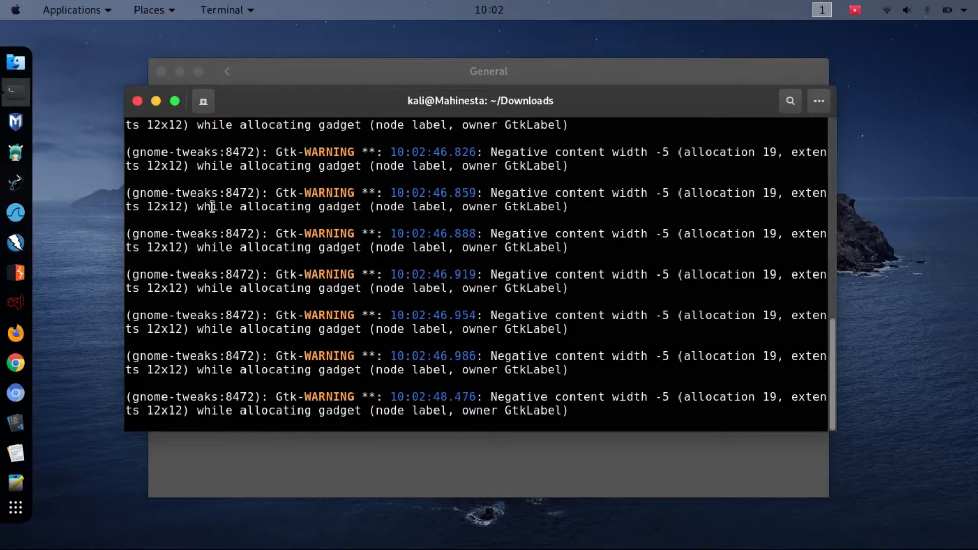
{"action": "left_click", "coordinate": [382, 83]}
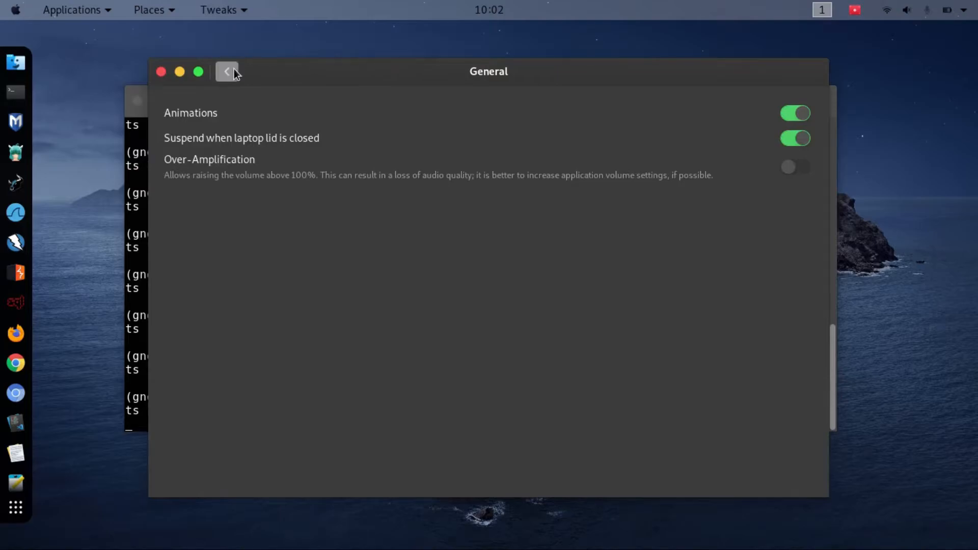
- Maximize Tweaks and add Plank to the startup applications, searching for "plank" in the application list
{"action": "left_click", "coordinate": [234, 71]}
{"action": "double_click", "coordinate": [359, 74]}
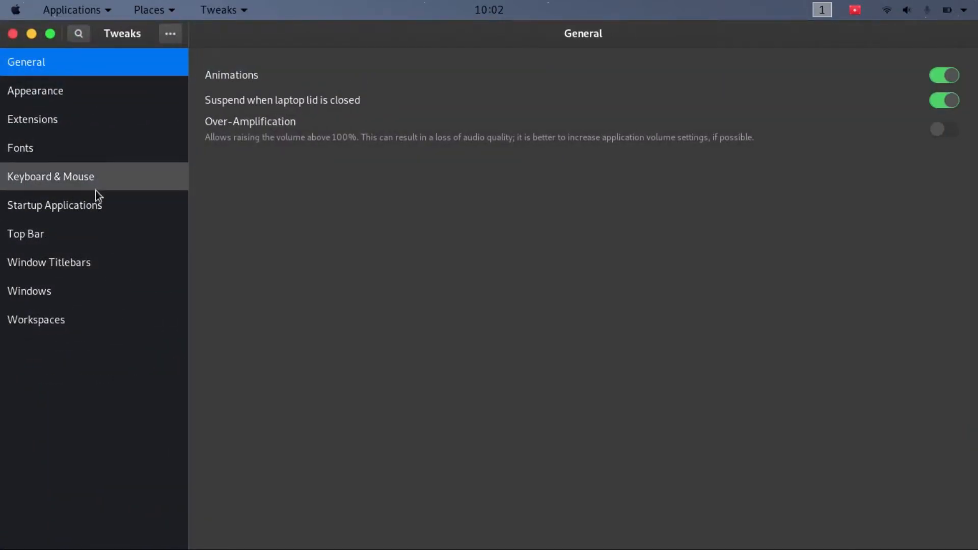
{"action": "left_click", "coordinate": [96, 204]}
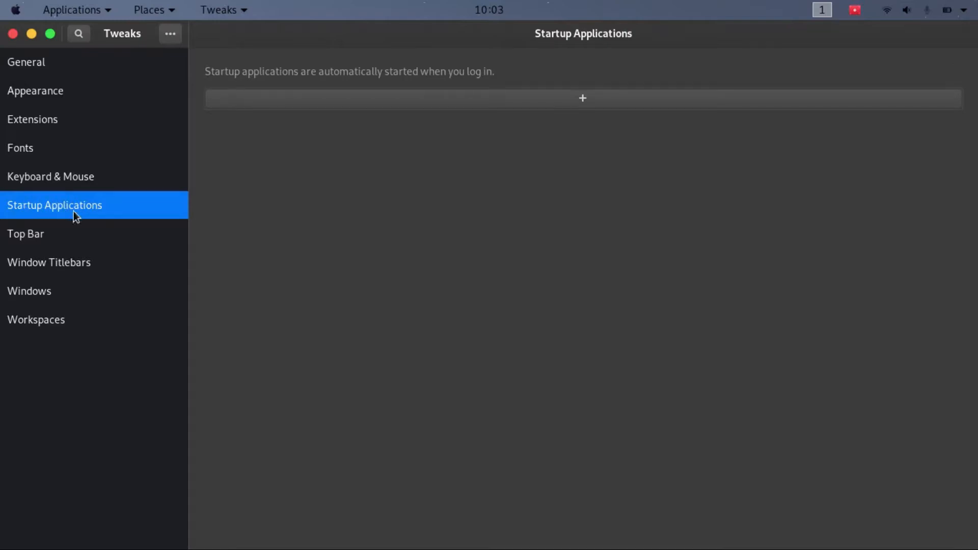
{"action": "left_click", "coordinate": [546, 100]}
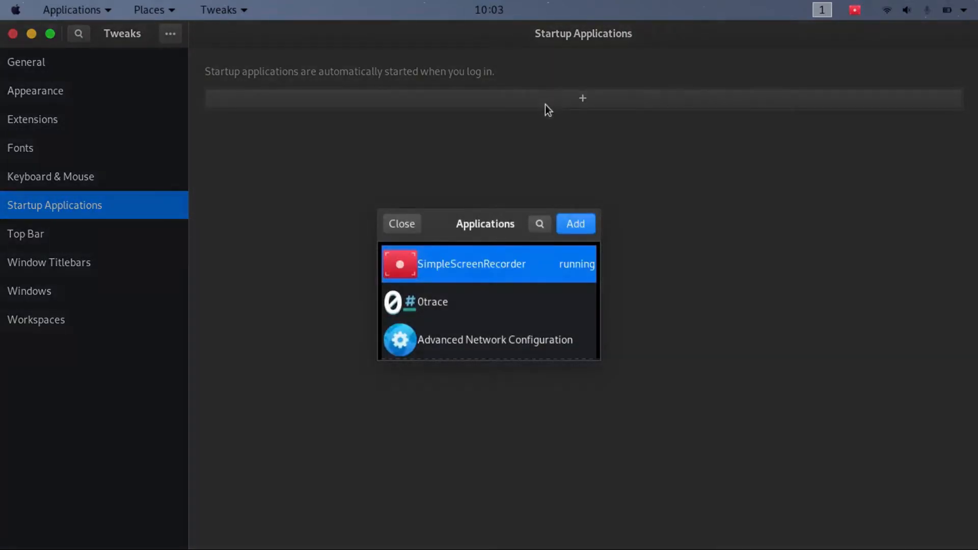
{"action": "left_click", "coordinate": [538, 225]}
{"action": "type", "text": "plank"}
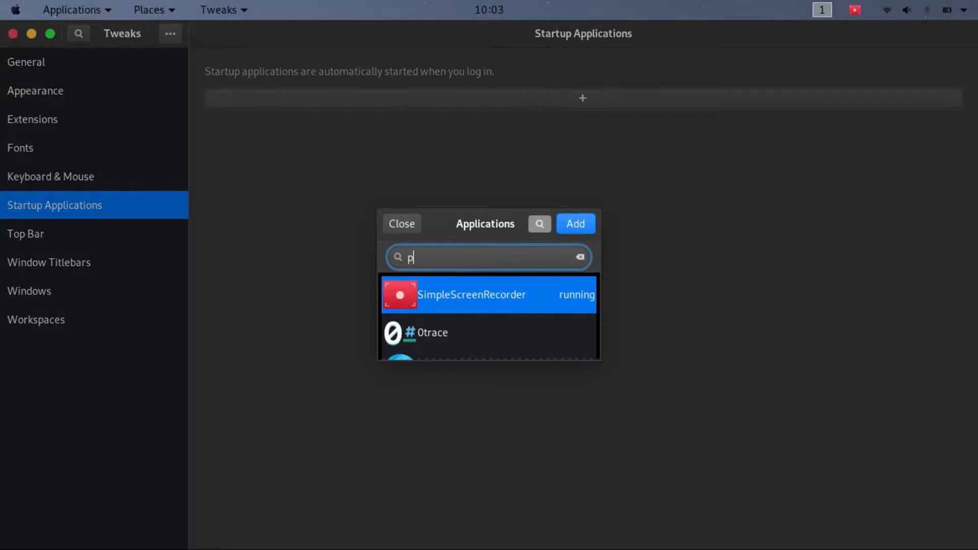
{"action": "left_click_drag", "start_coordinate": [601, 358], "coordinate": [747, 410]}
{"action": "left_click", "coordinate": [331, 250]}
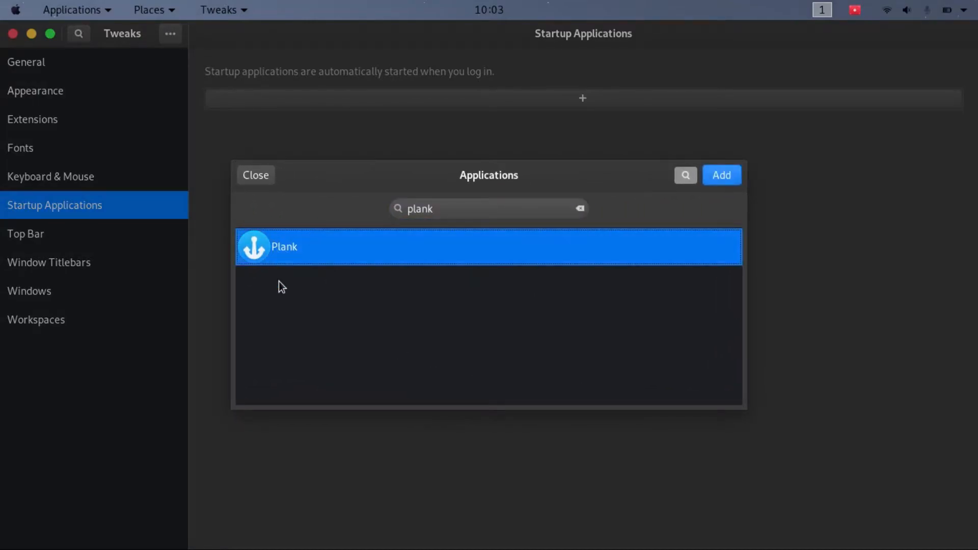
{"action": "left_click", "coordinate": [721, 175]}
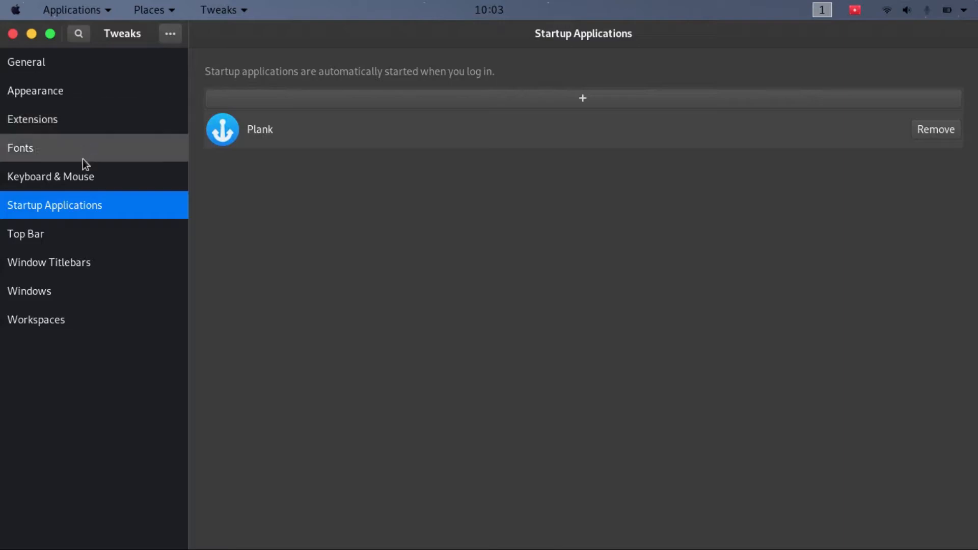
- Turn off the Dash to dock extension and close Tweaks
{"action": "left_click", "coordinate": [82, 120]}
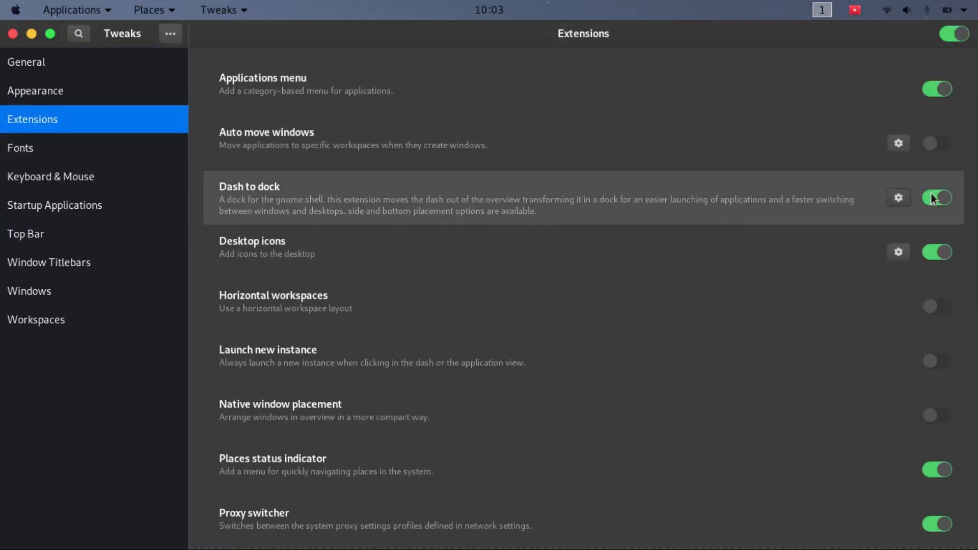
{"action": "left_click_drag", "start_coordinate": [819, 39], "coordinate": [753, 48]}
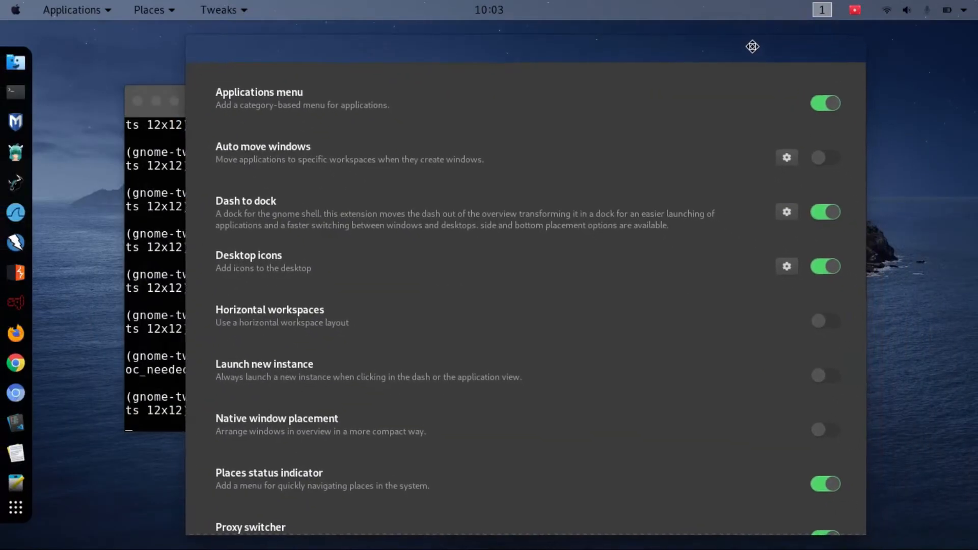
{"action": "left_click", "coordinate": [824, 218]}
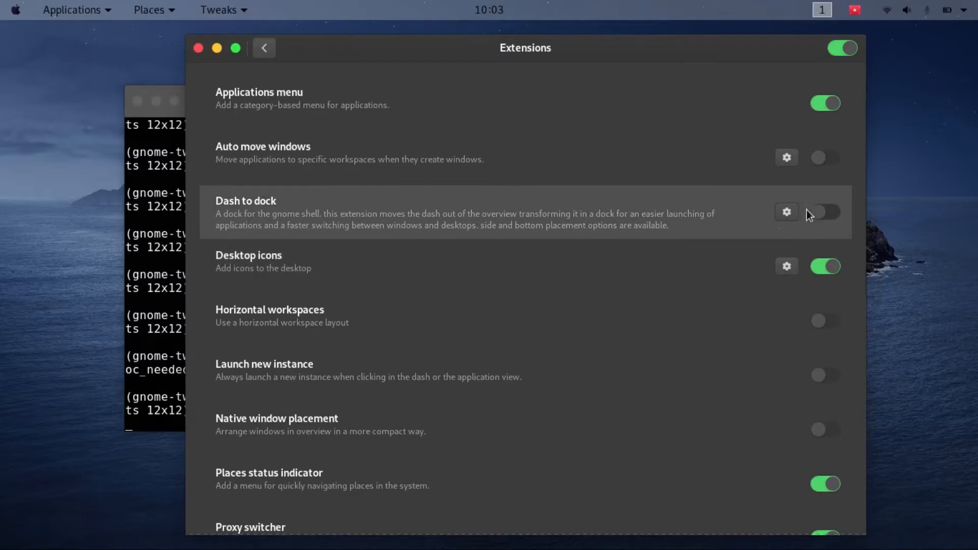
{"action": "left_click", "coordinate": [826, 210]}
{"action": "left_click", "coordinate": [825, 210]}
{"action": "double_click", "coordinate": [720, 52]}
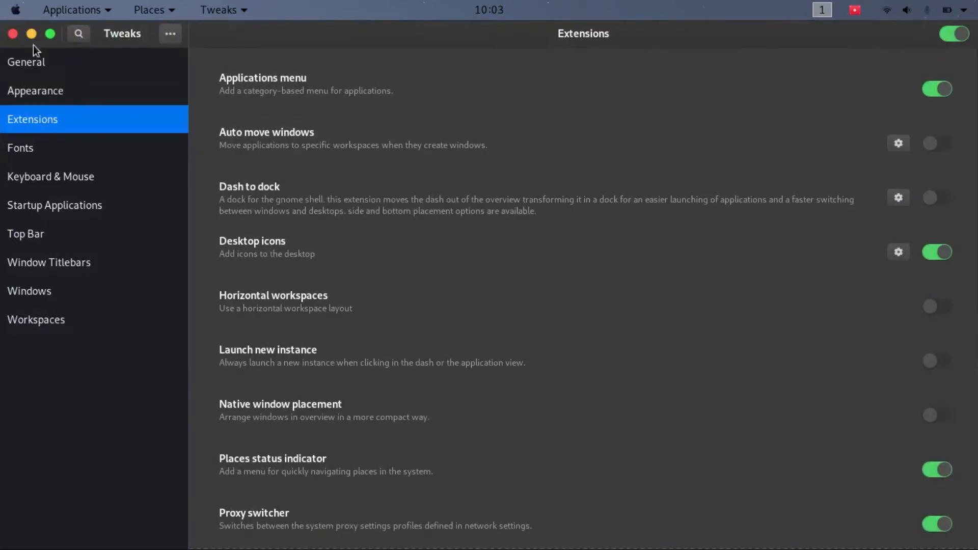
{"action": "left_click", "coordinate": [13, 34]}
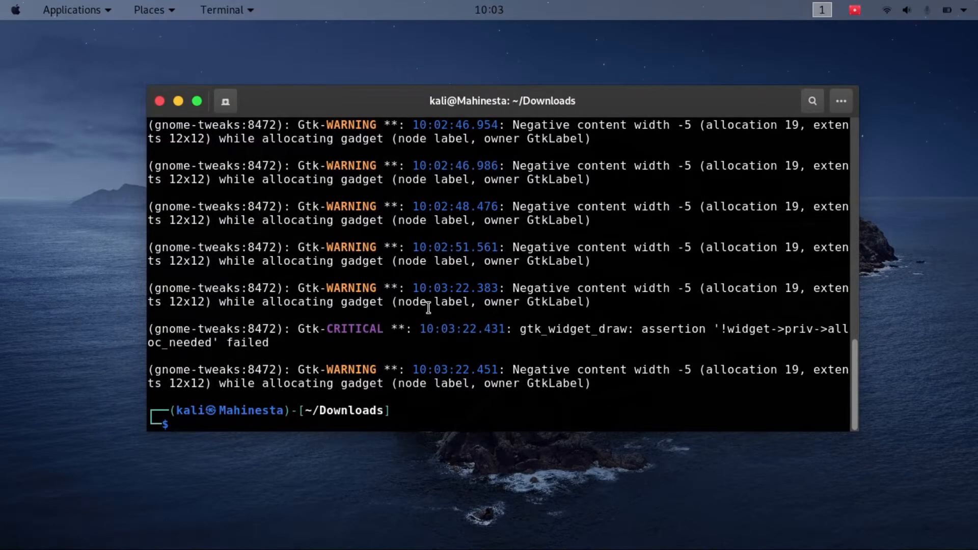
{"action": "type", "text": "clear"}
{"action": "key", "text": "Return"}
{"action": "type", "text": "plank --prefereces"}
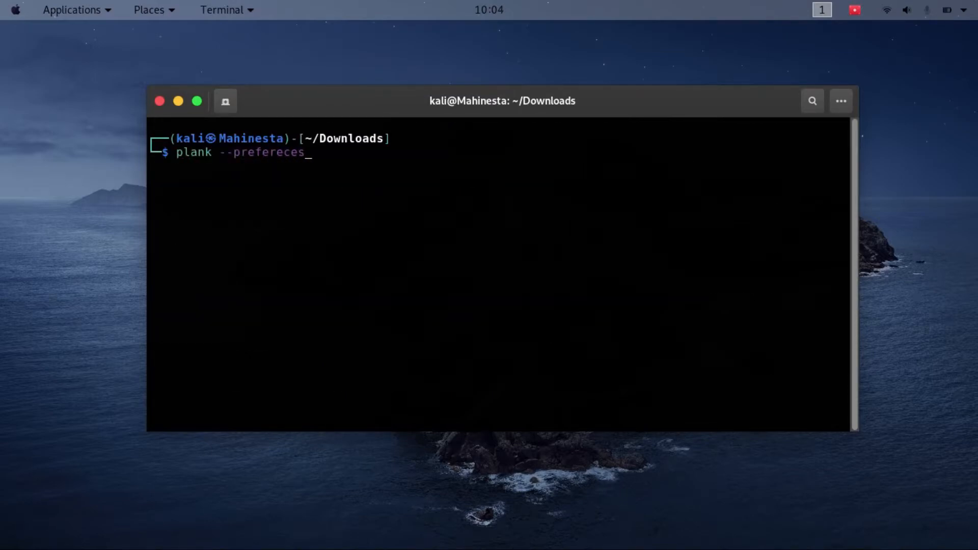
{"action": "key", "text": "Return"}
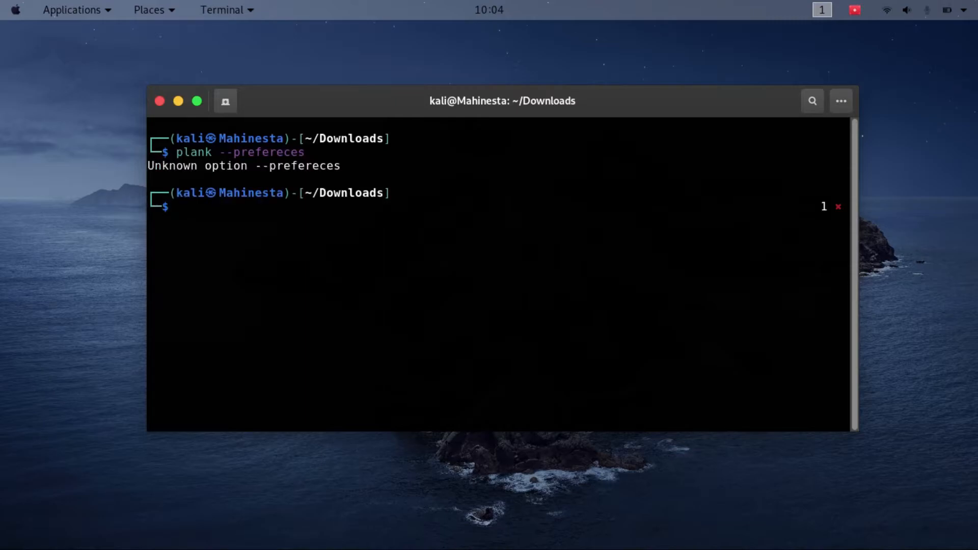
- Clear the terminal and open the dock's settings with "plank --preferences"
{"action": "type", "text": "clear"}
{"action": "key", "text": "Return"}
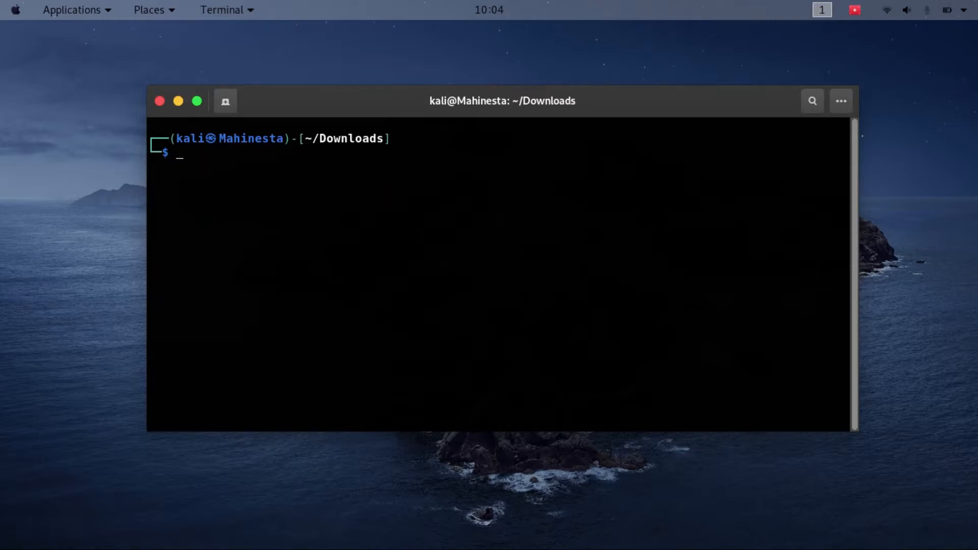
{"action": "type", "text": "plank --preferences"}
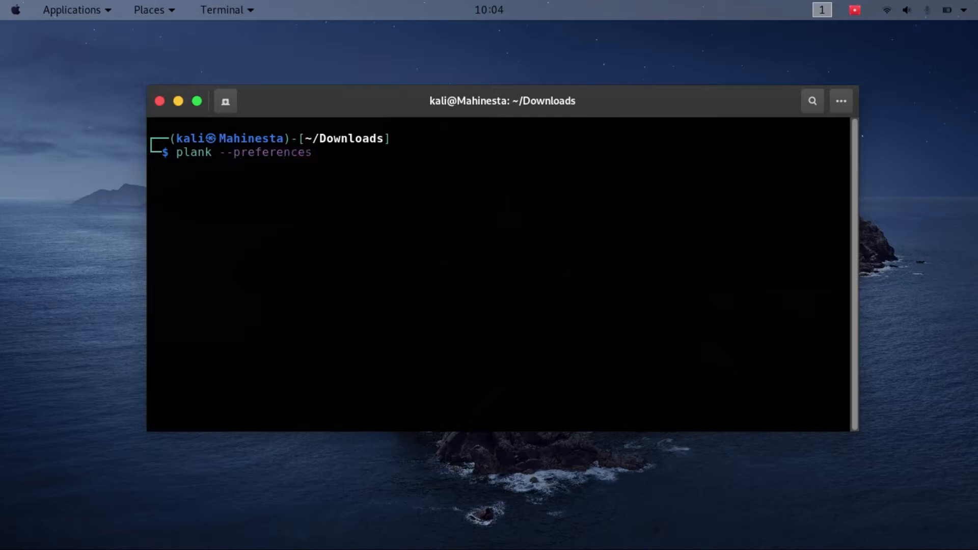
{"action": "double_click", "coordinate": [295, 153]}
{"action": "key", "text": "Return"}
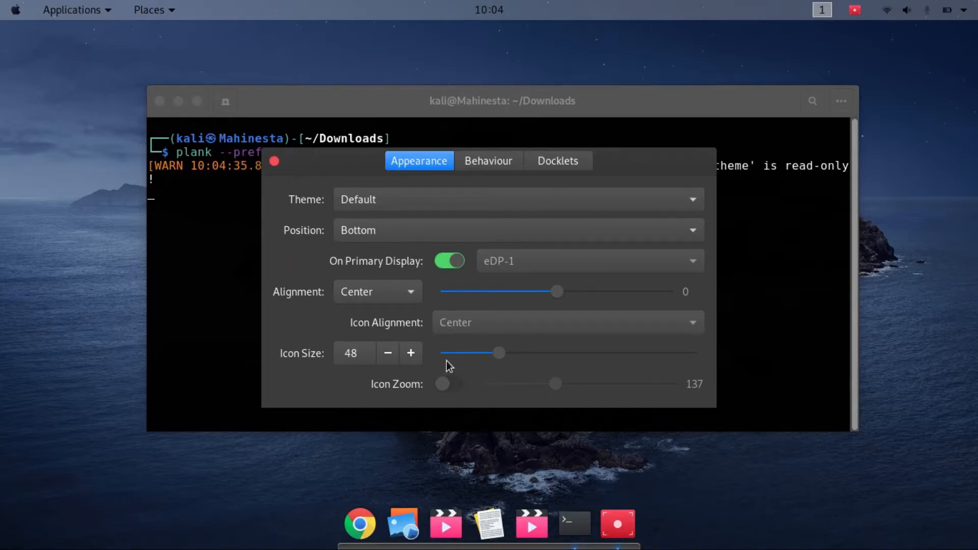
- Reduce the dock's icon size to 43
{"action": "left_click", "coordinate": [388, 354]}
{"action": "left_click", "coordinate": [388, 353]}
{"action": "left_click", "coordinate": [388, 353]}
{"action": "left_click", "coordinate": [387, 353]}
{"action": "left_click", "coordinate": [407, 353]}
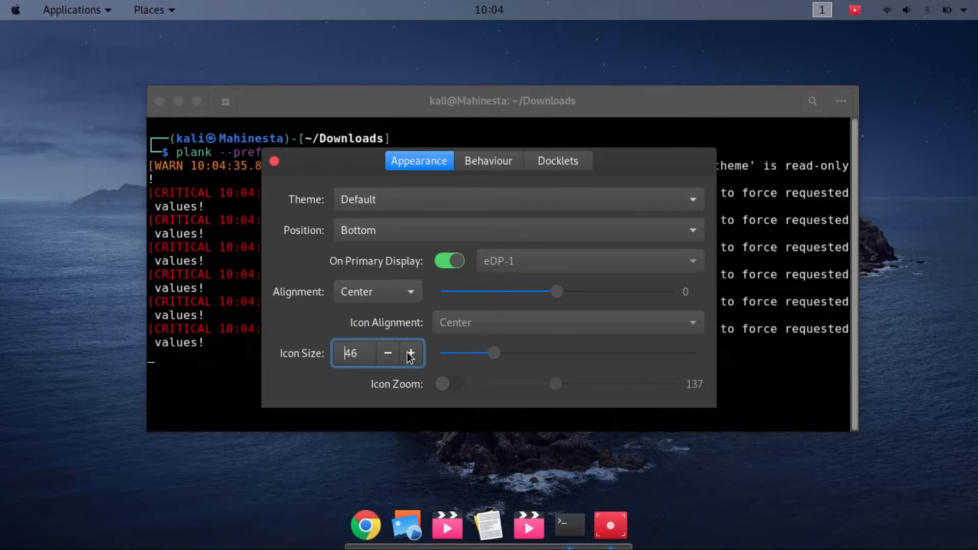
{"action": "left_click", "coordinate": [393, 352]}
{"action": "left_click", "coordinate": [355, 356]}
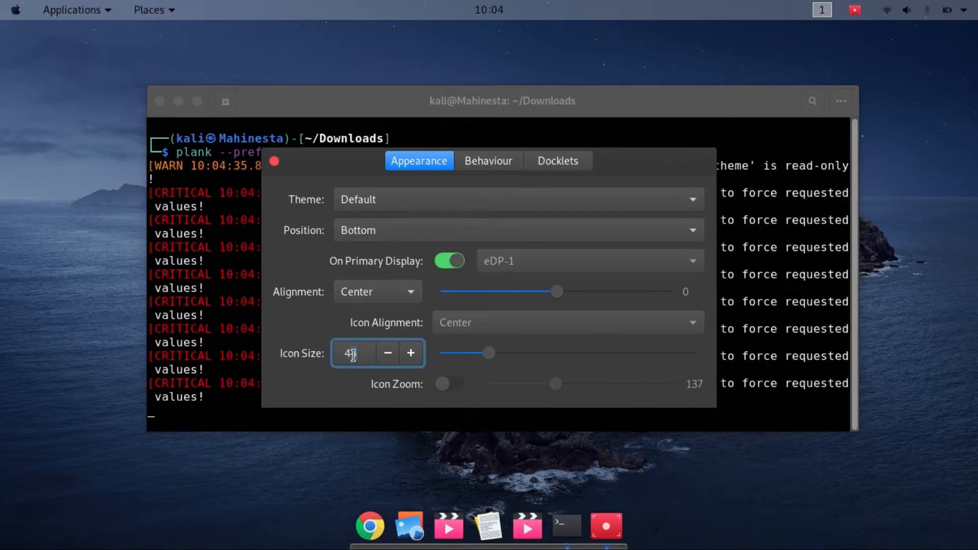
{"action": "left_click_drag", "start_coordinate": [365, 359], "coordinate": [351, 357]}
- Enable icon zoom for the dock and raise it to 200, comparing the dock with zoom off and on
{"action": "left_click", "coordinate": [450, 384]}
{"action": "left_click_drag", "start_coordinate": [554, 386], "coordinate": [668, 384]}
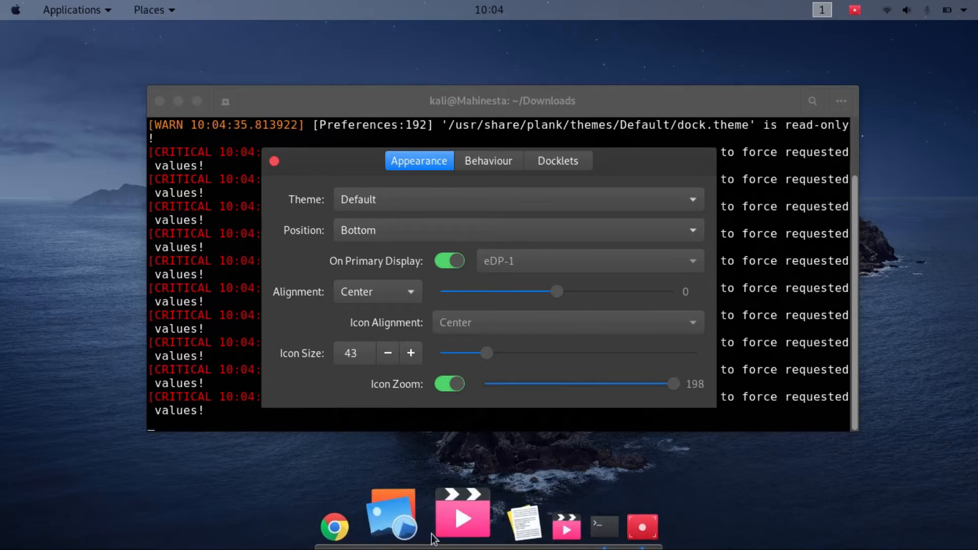
{"action": "left_click", "coordinate": [452, 385]}
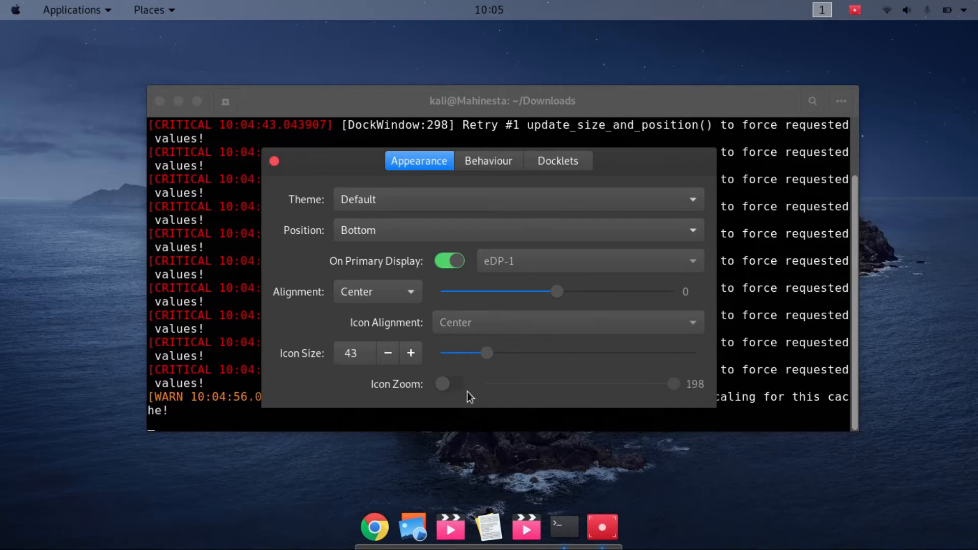
{"action": "left_click", "coordinate": [442, 385]}
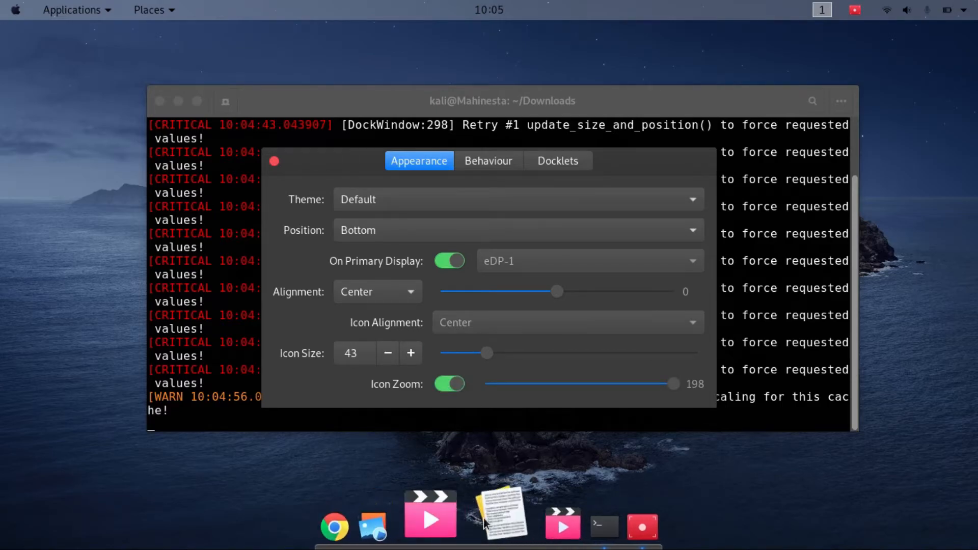
{"action": "left_click_drag", "start_coordinate": [597, 396], "coordinate": [586, 400]}
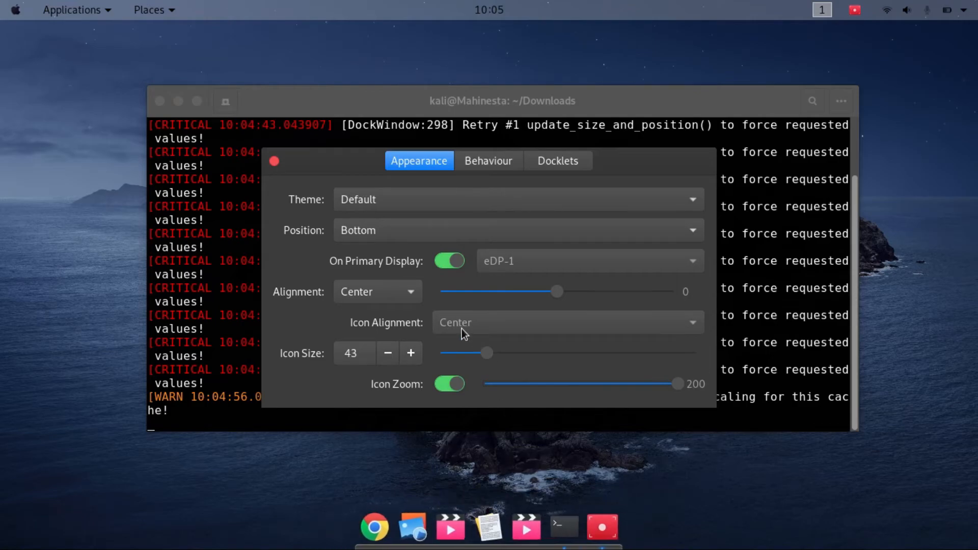
- Set the dock theme to Transparent, comparing it with Gtk+ and Matte
{"action": "left_click", "coordinate": [390, 205]}
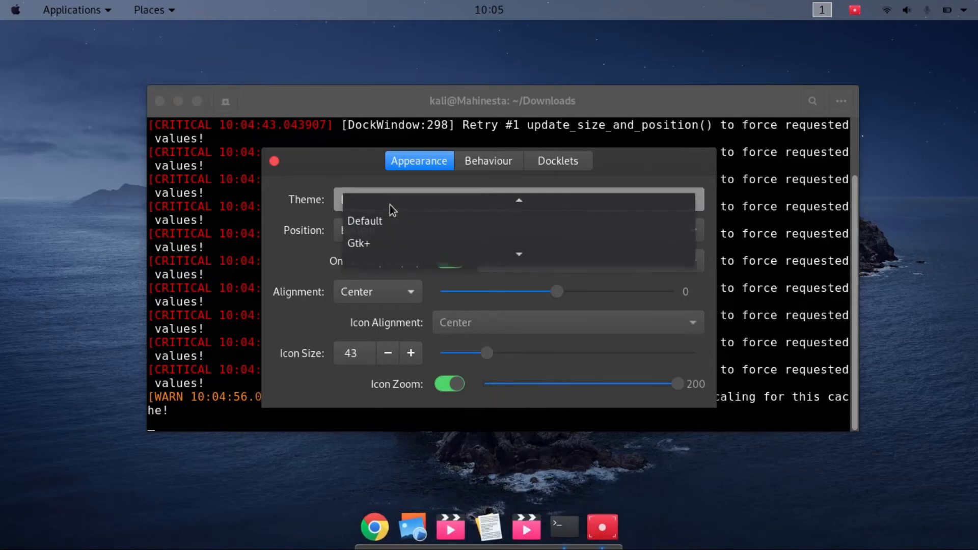
{"action": "left_click", "coordinate": [514, 236]}
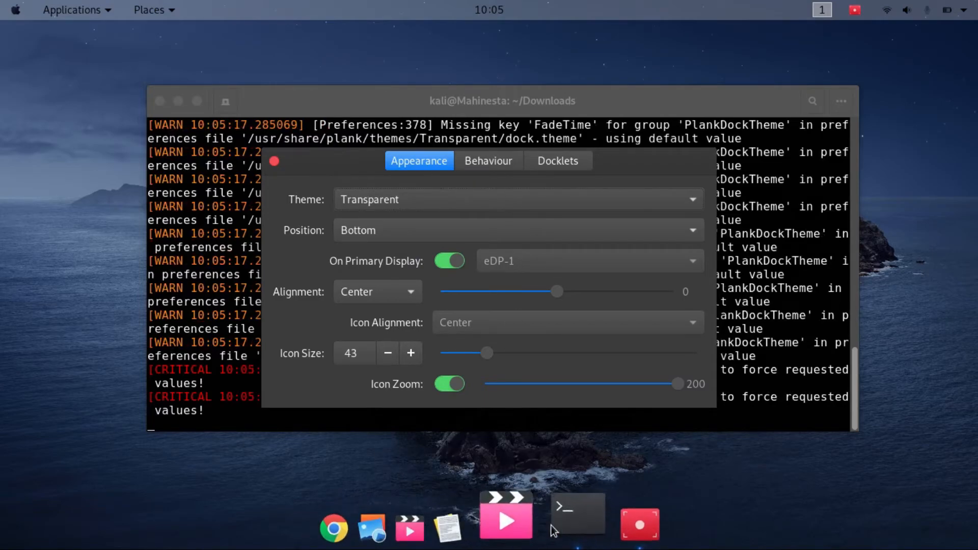
{"action": "left_click", "coordinate": [475, 209]}
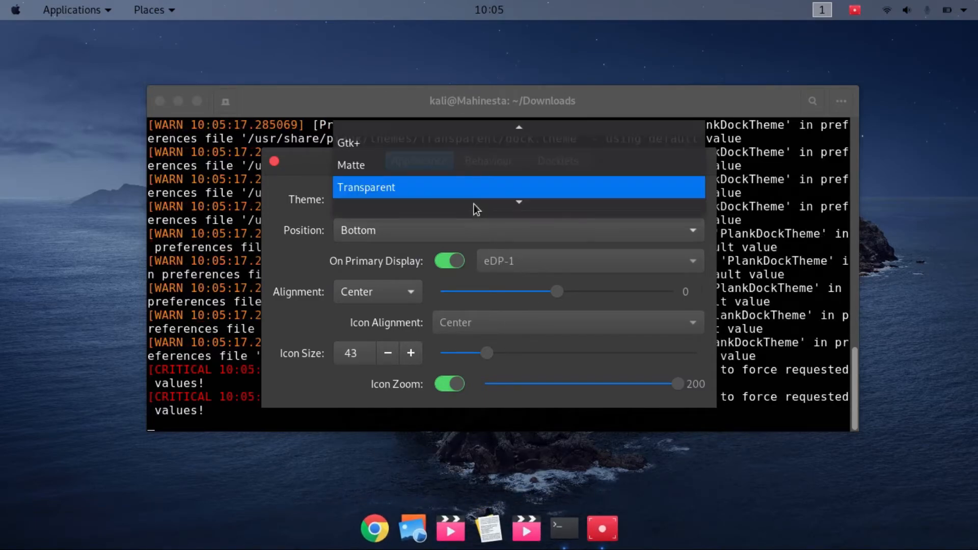
{"action": "left_click", "coordinate": [474, 148]}
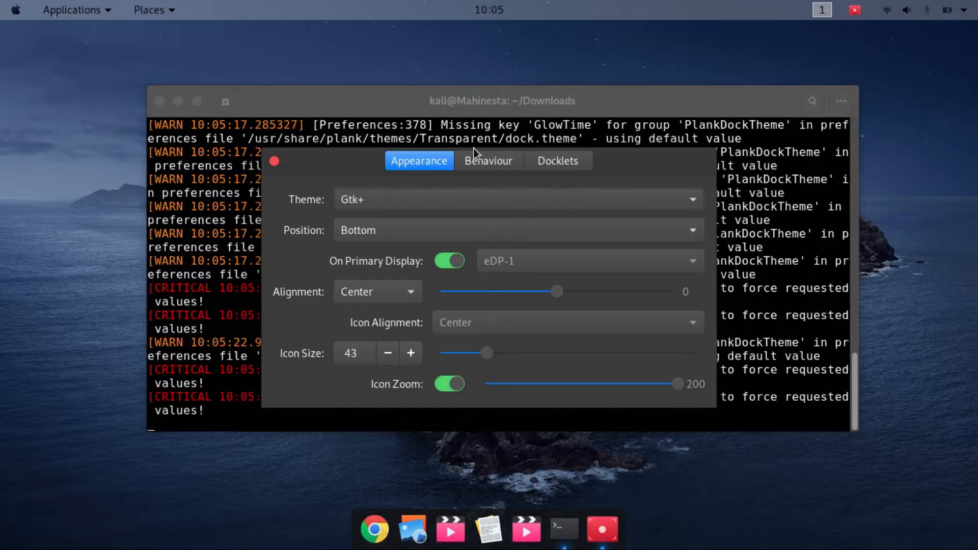
{"action": "left_click", "coordinate": [447, 204]}
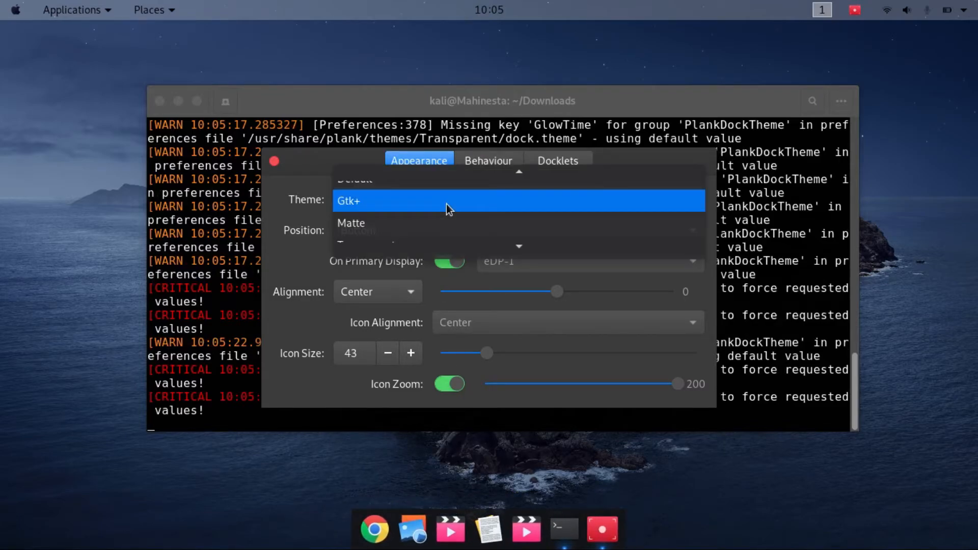
{"action": "left_click", "coordinate": [444, 228]}
{"action": "left_click", "coordinate": [445, 203]}
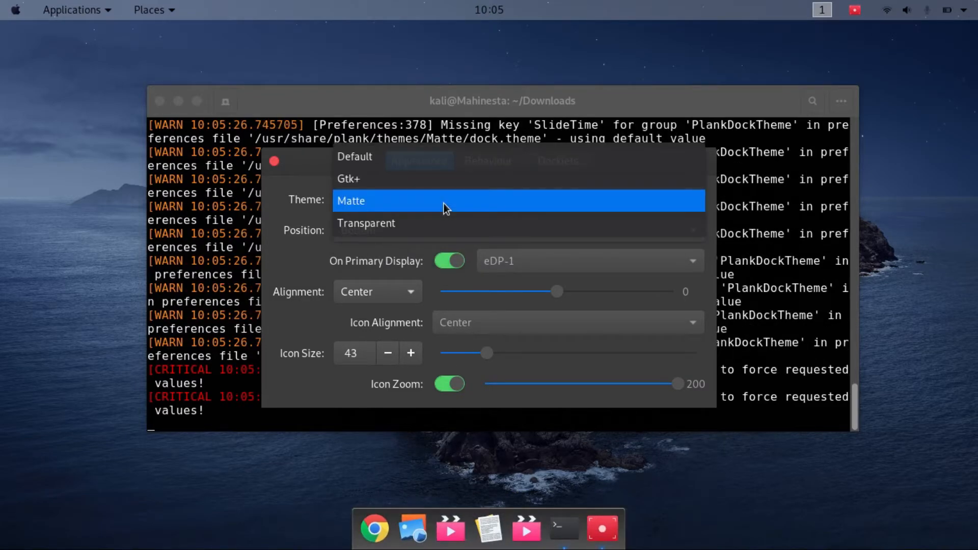
{"action": "left_click", "coordinate": [416, 224]}
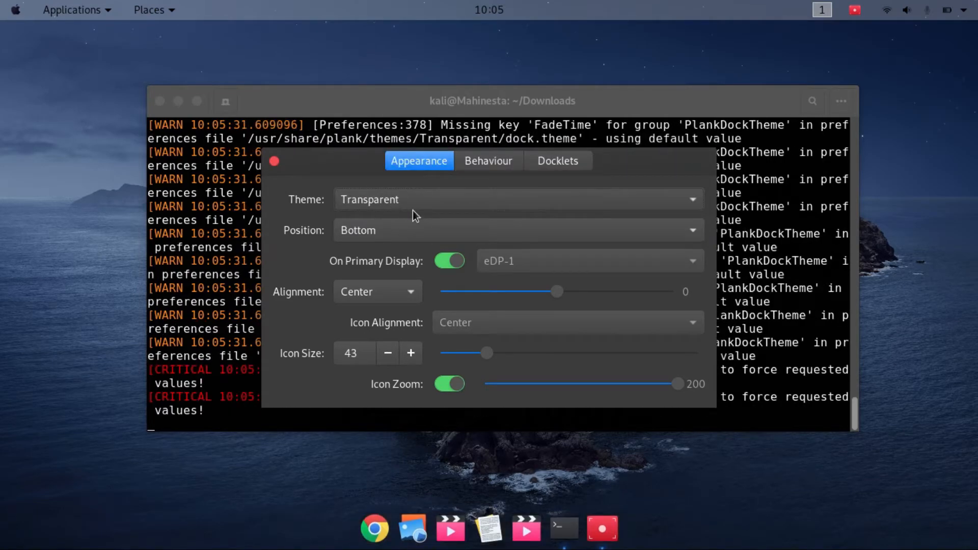
- Try Autohide as the dock's hiding mode, then set it back to Intellihide
{"action": "left_click", "coordinate": [479, 161]}
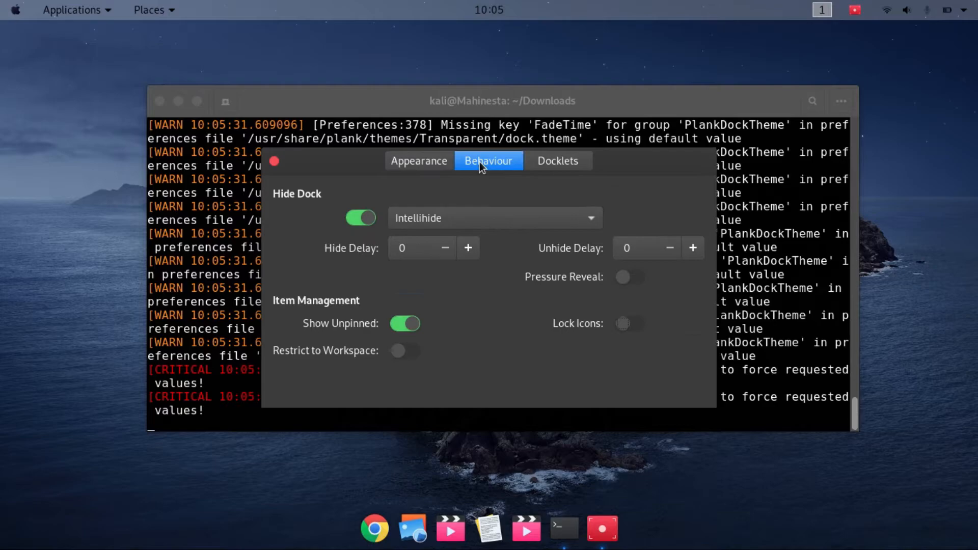
{"action": "left_click", "coordinate": [439, 218]}
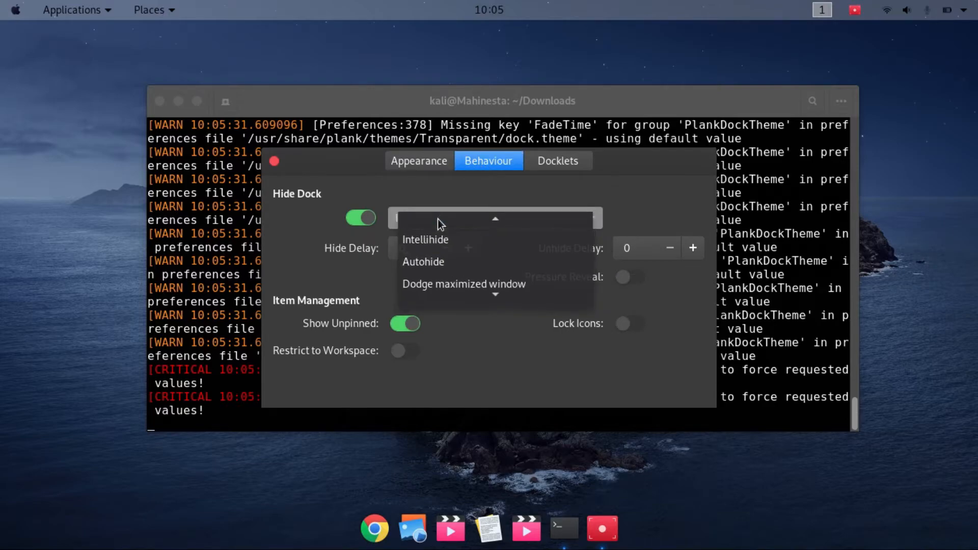
{"action": "left_click", "coordinate": [435, 262]}
{"action": "left_click", "coordinate": [483, 224]}
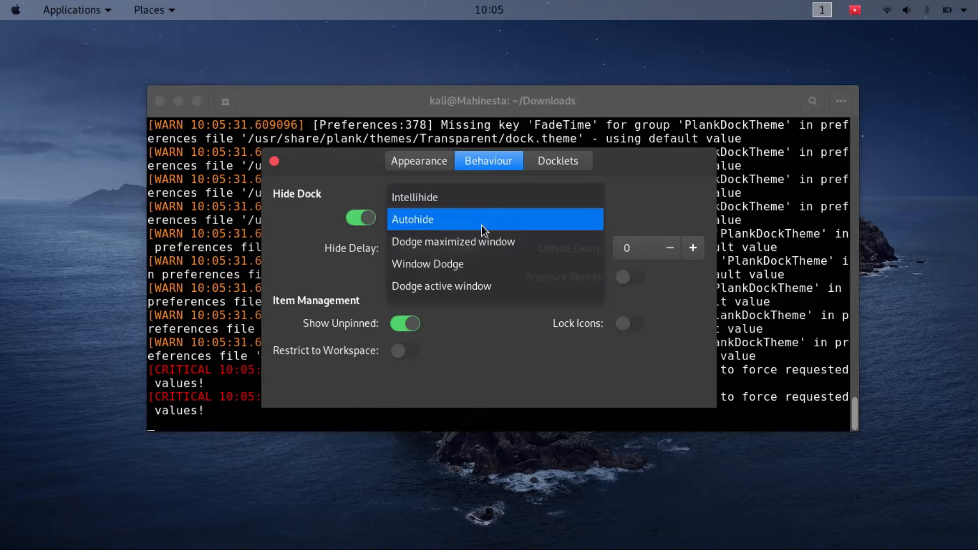
{"action": "left_click", "coordinate": [472, 199]}
{"action": "mouse_move", "coordinate": [552, 120]}
{"action": "left_mouse_down"}
{"action": "mouse_move", "coordinate": [541, 197]}
{"action": "mouse_move", "coordinate": [543, 170]}
{"action": "mouse_move", "coordinate": [533, 190]}
{"action": "mouse_move", "coordinate": [541, 117]}
{"action": "left_mouse_up"}
{"action": "left_click", "coordinate": [569, 193]}
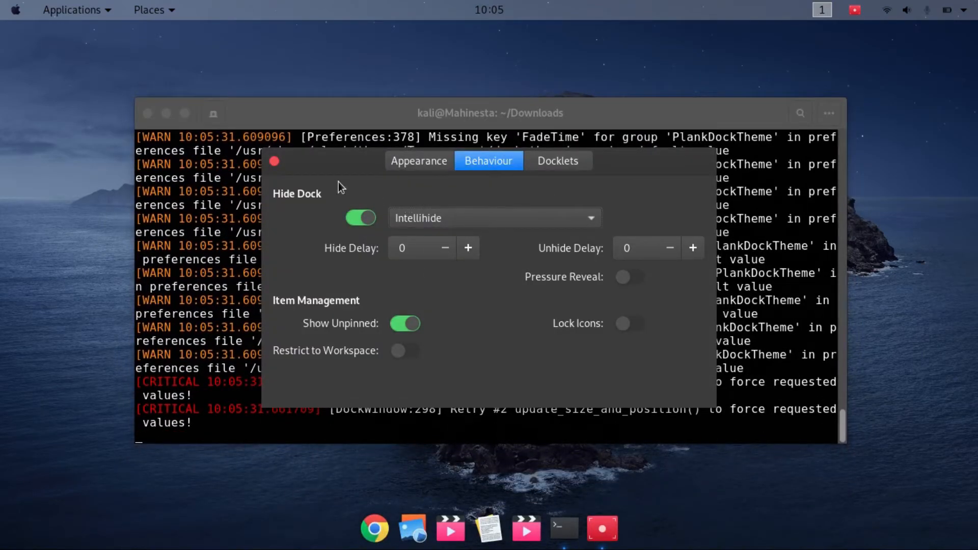
- Close the dock settings, stop the running command and clear the terminal
{"action": "left_click", "coordinate": [274, 161]}
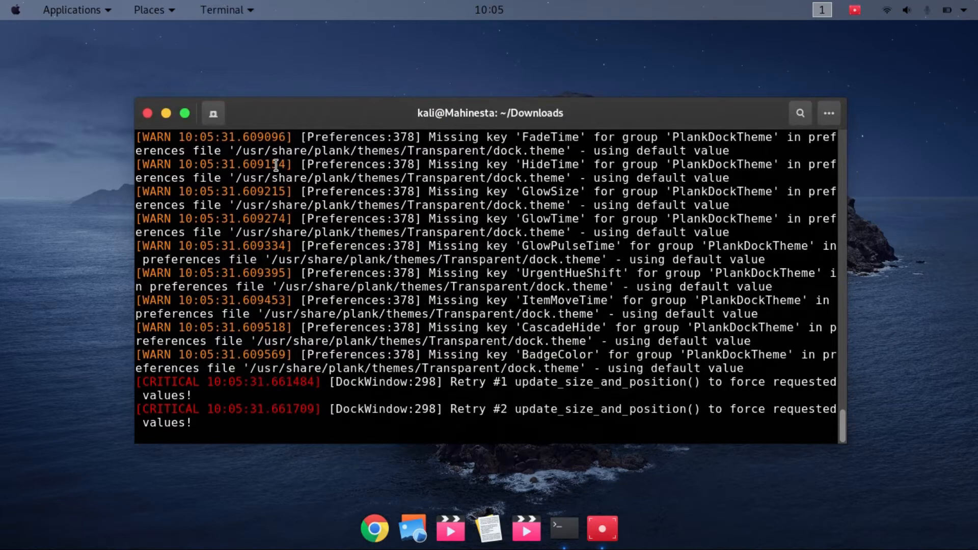
{"action": "key", "text": "ctrl+c"}
{"action": "type", "text": "clear"}
{"action": "key", "text": "Return"}
- Restart the computer with the "reboot" command
{"action": "type", "text": "NOW! RESTART YOUR "}
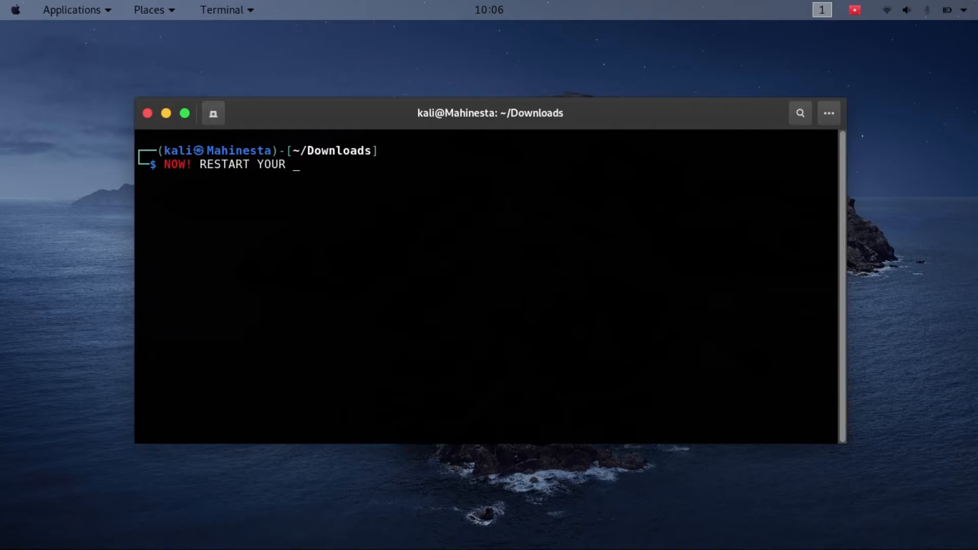
{"action": "type", "text": "COMPUTER!"}
{"action": "key", "text": "ctrl+u"}
{"action": "type", "text": "reboot"}
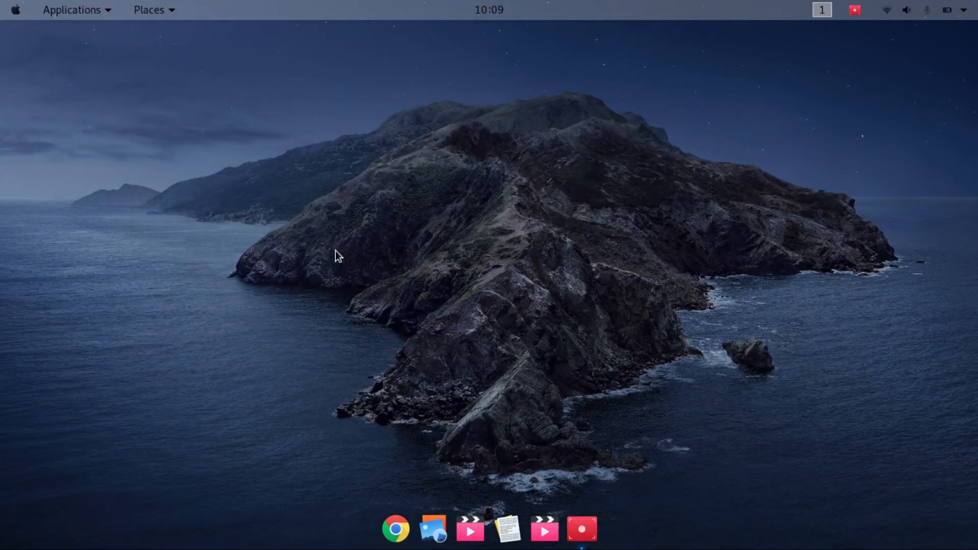
{"action": "left_click_drag", "start_coordinate": [323, 217], "coordinate": [403, 297]}
{"action": "left_click_drag", "start_coordinate": [293, 164], "coordinate": [560, 259]}
- Open a terminal and run "xdg-open /usr/share/applications" to show the applications folder
{"action": "key", "text": "ctrl+alt+t"}
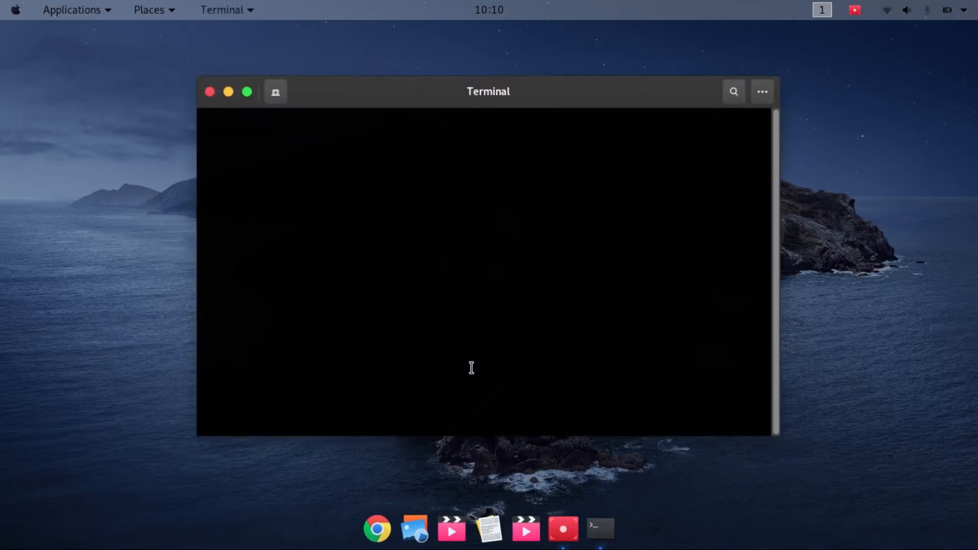
{"action": "type", "text": "xdg-open /usr/share/application"}
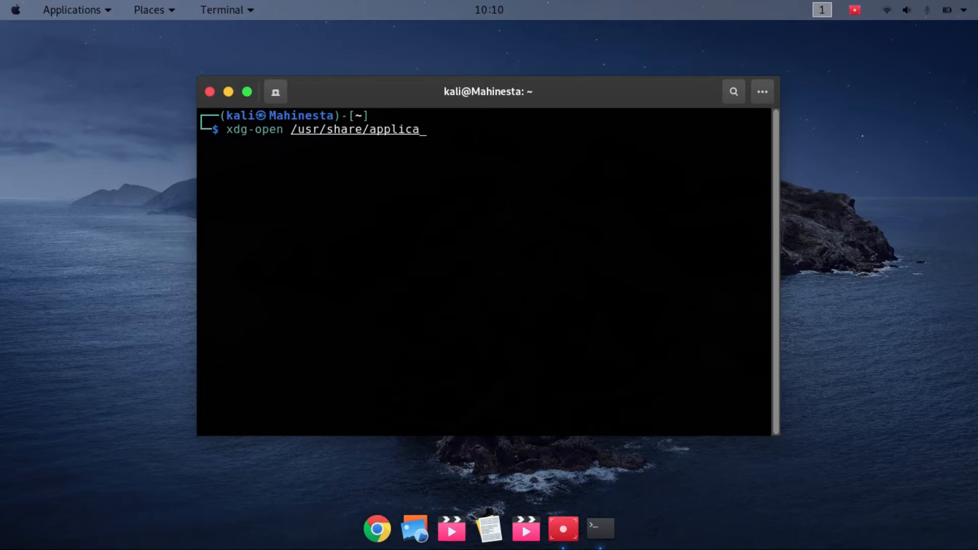
{"action": "key", "text": "Tab"}
{"action": "double_click", "coordinate": [437, 132]}
{"action": "left_click", "coordinate": [436, 168]}
{"action": "key", "text": "Return"}
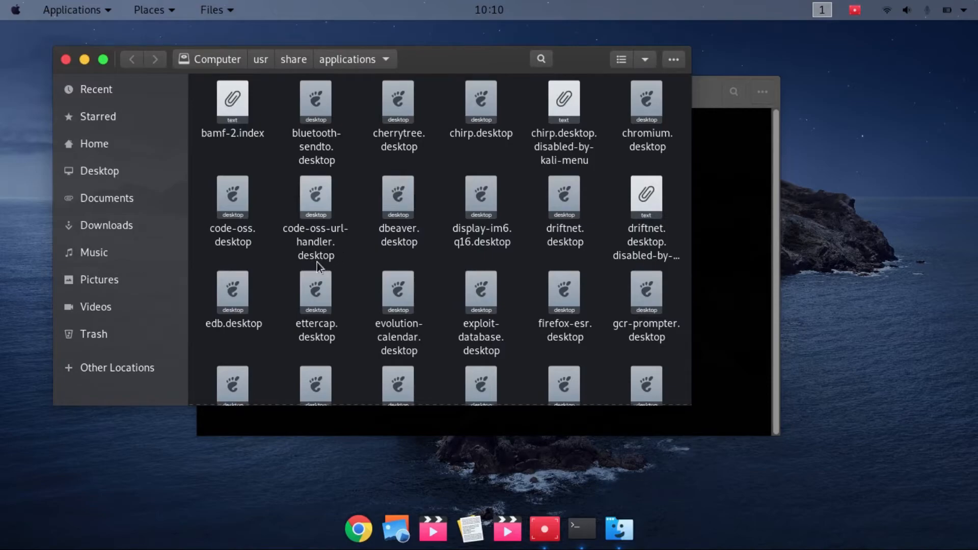
- Add code-oss.desktop to the dock, then search the folder for "wires" and add wireshark.desktop as well
{"action": "left_click", "coordinate": [231, 219]}
{"action": "left_click_drag", "start_coordinate": [235, 219], "coordinate": [451, 535]}
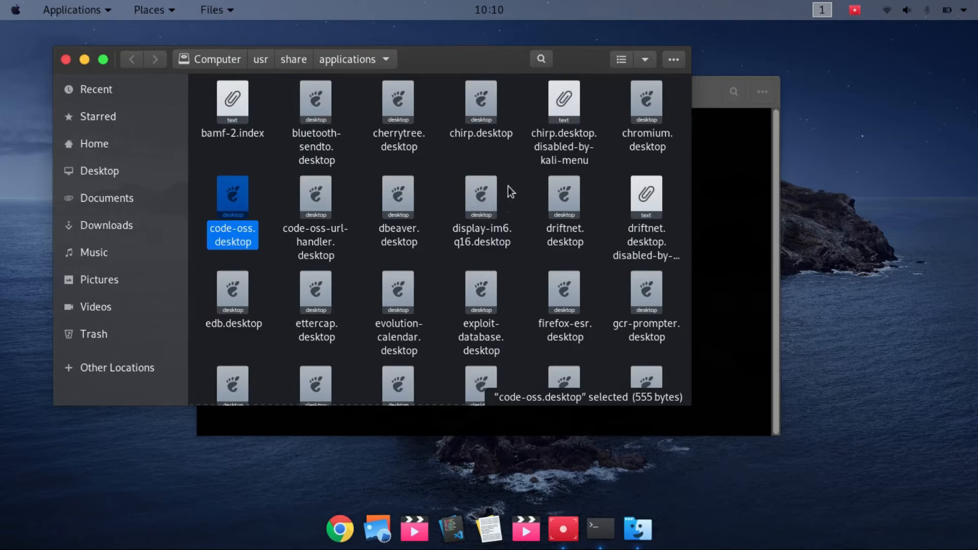
{"action": "left_click", "coordinate": [545, 60]}
{"action": "type", "text": "w"}
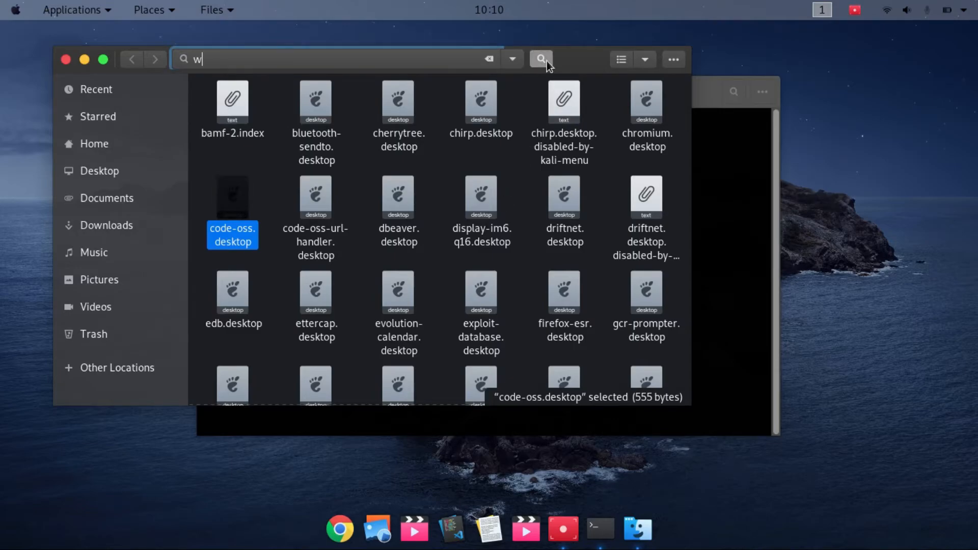
{"action": "type", "text": "ires"}
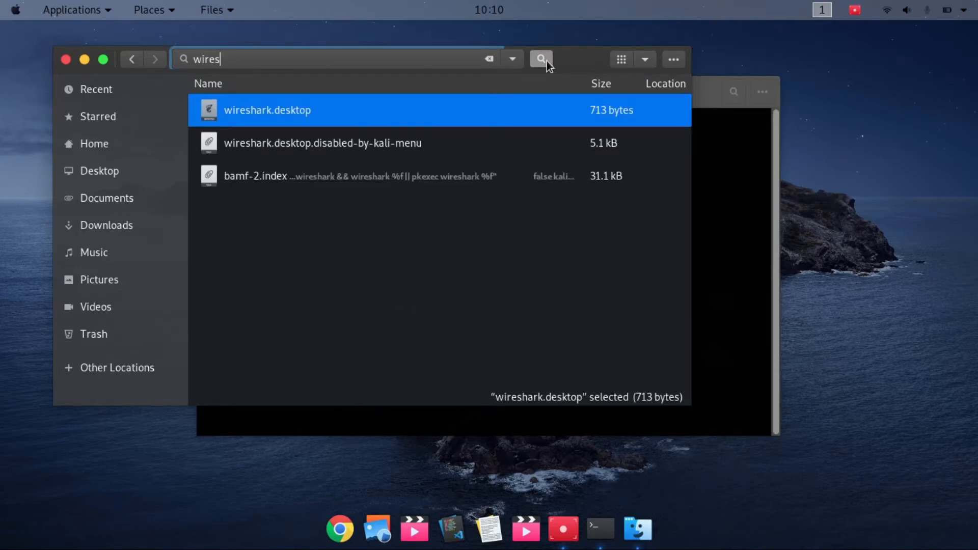
{"action": "left_click_drag", "start_coordinate": [269, 114], "coordinate": [468, 524]}
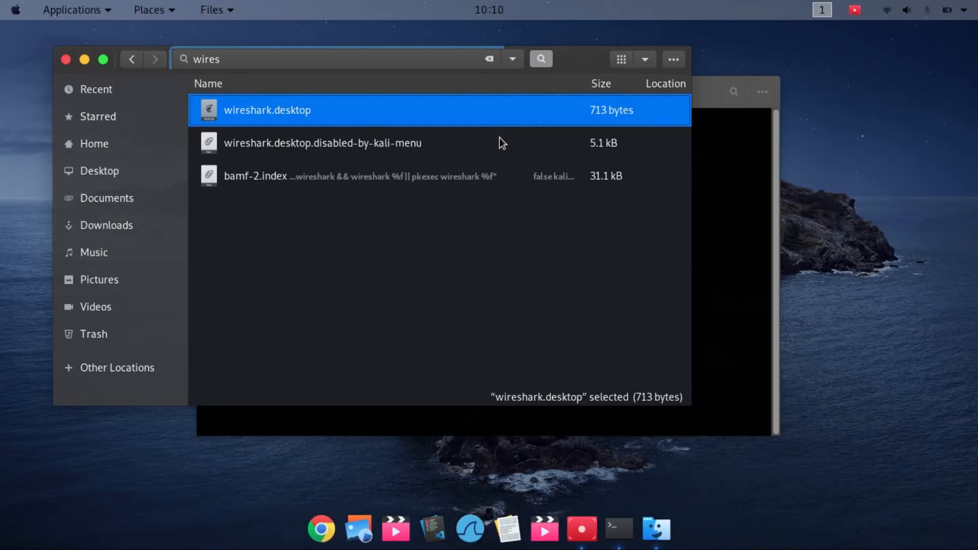
- Search the folder for "beef" and add kali-beef.desktop to the dock beside Wireshark
{"action": "left_click", "coordinate": [492, 59]}
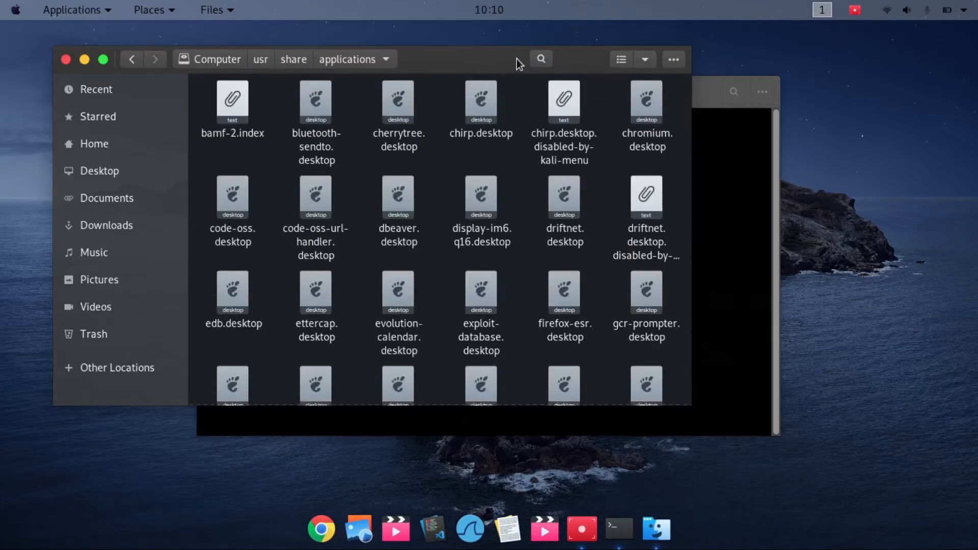
{"action": "left_click", "coordinate": [542, 59]}
{"action": "type", "text": "bee"}
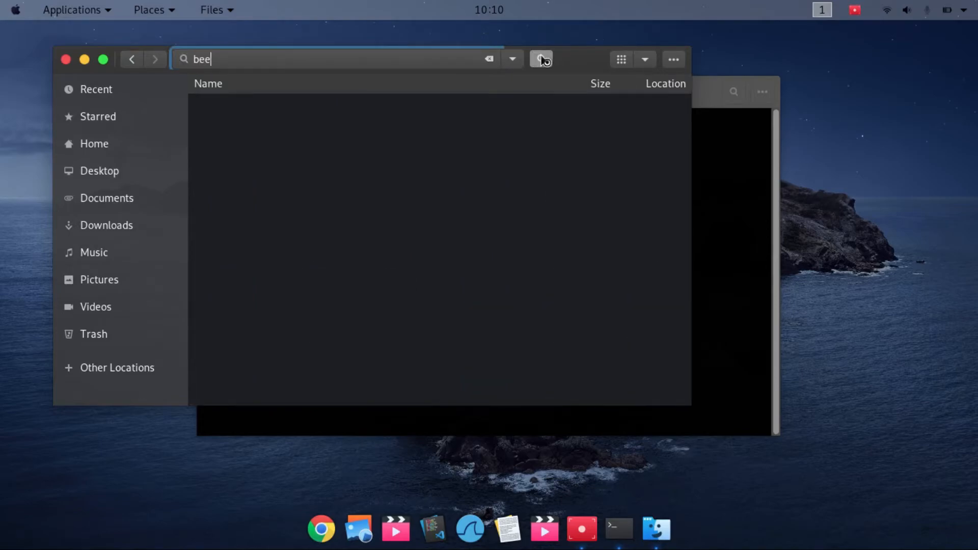
{"action": "type", "text": "f"}
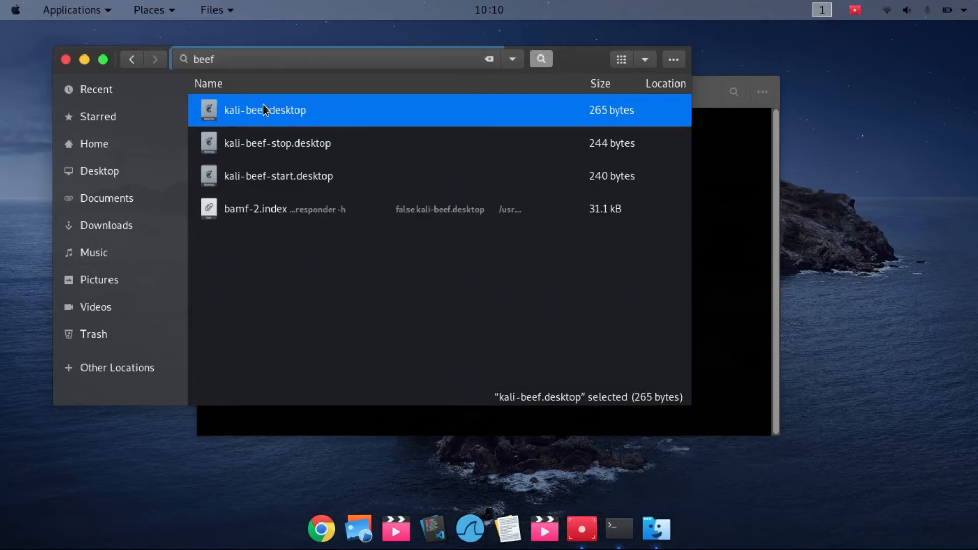
{"action": "left_click_drag", "start_coordinate": [271, 109], "coordinate": [486, 525]}
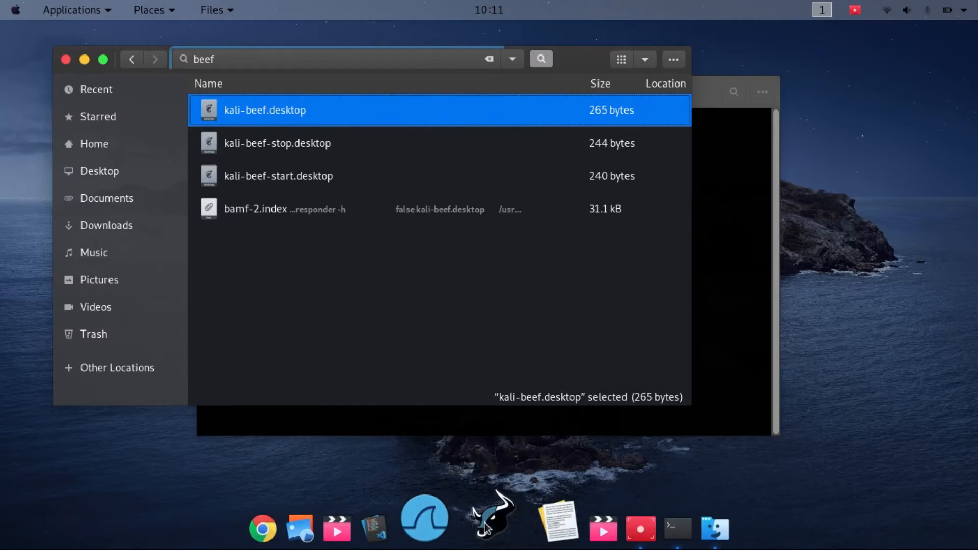
- Search the folder for "chrom" and add chromium.desktop to the dock after the BeEF icon
{"action": "left_click", "coordinate": [489, 58]}
{"action": "left_click", "coordinate": [538, 60]}
{"action": "type", "text": "chrom"}
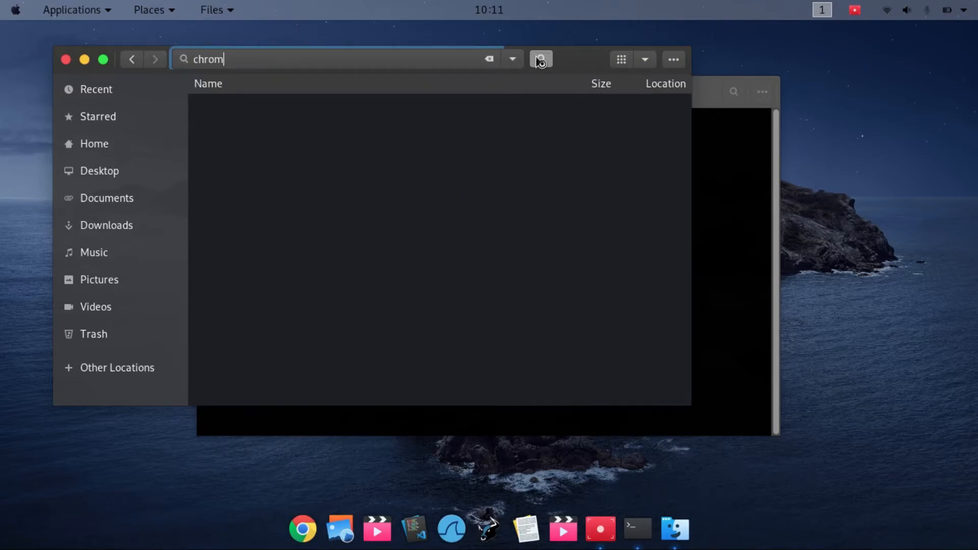
{"action": "left_click_drag", "start_coordinate": [299, 111], "coordinate": [507, 522]}
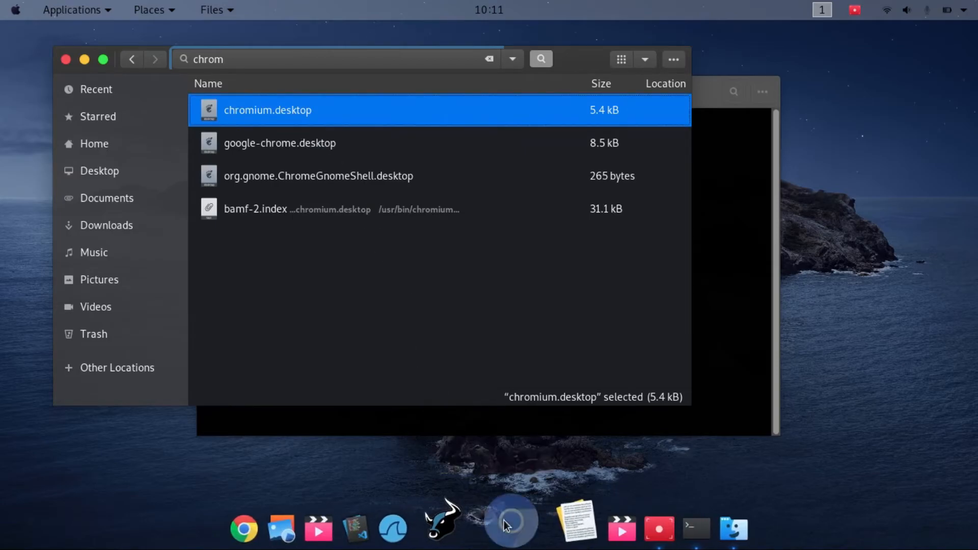
- Search the folder for "burpsu" and add kali-burpsuite.desktop to the dock between BeEF and Chromium
{"action": "left_click", "coordinate": [489, 60]}
{"action": "left_click", "coordinate": [542, 61]}
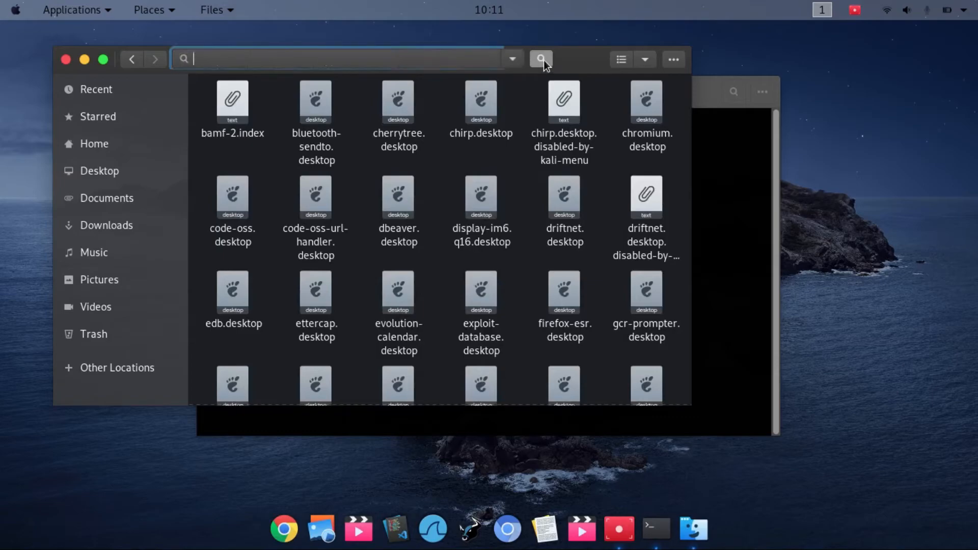
{"action": "type", "text": "burpsu"}
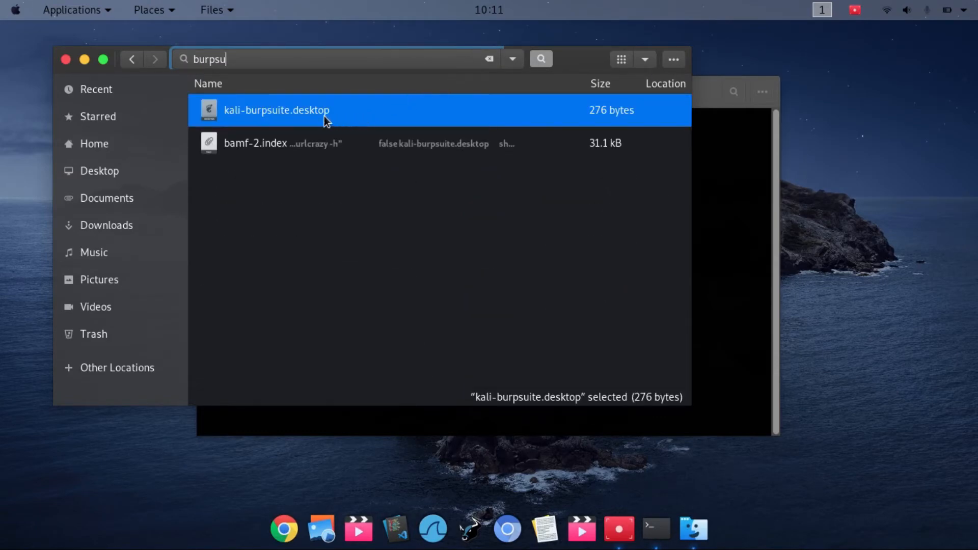
{"action": "left_click_drag", "start_coordinate": [324, 116], "coordinate": [490, 527]}
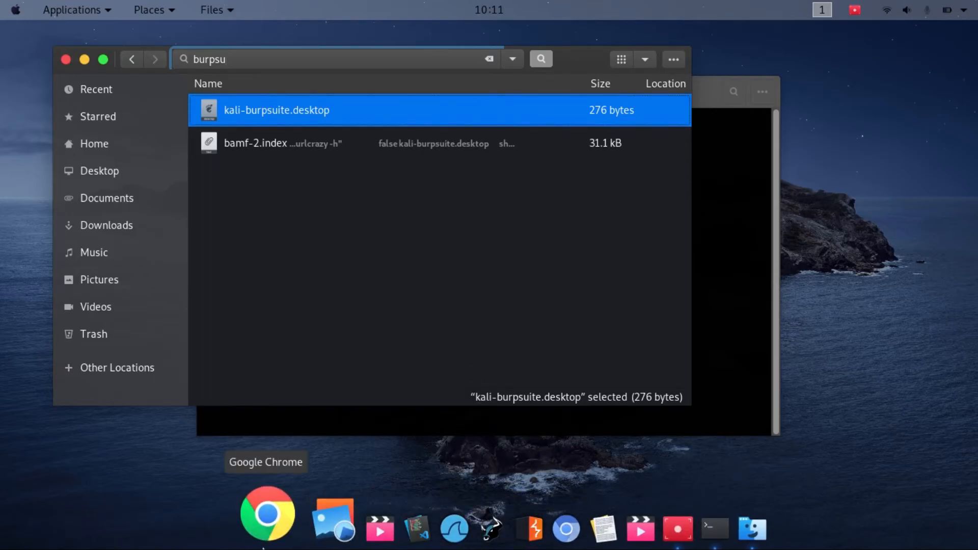
- Close the applications folder and move the Google Chrome icon in the dock to just after Chromium
{"action": "left_click", "coordinate": [548, 285]}
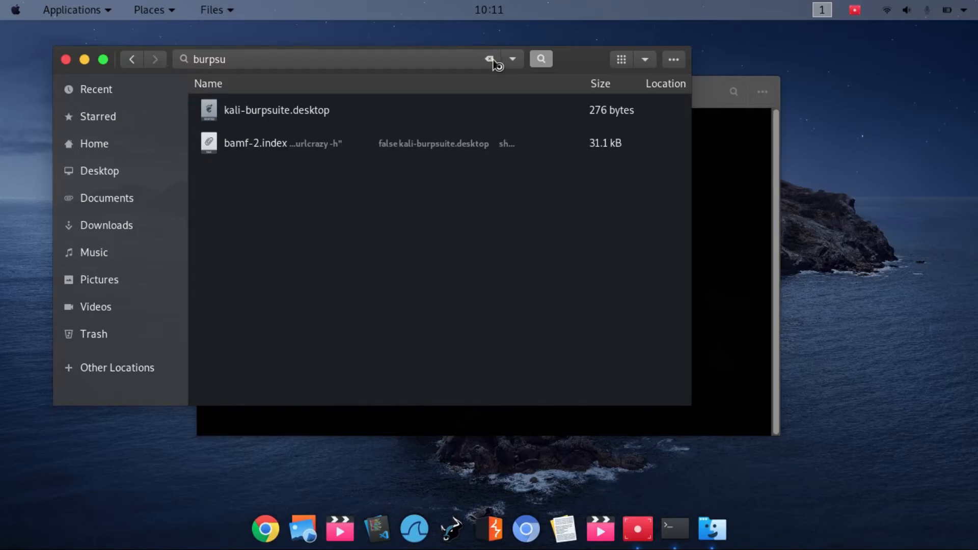
{"action": "left_click", "coordinate": [490, 60]}
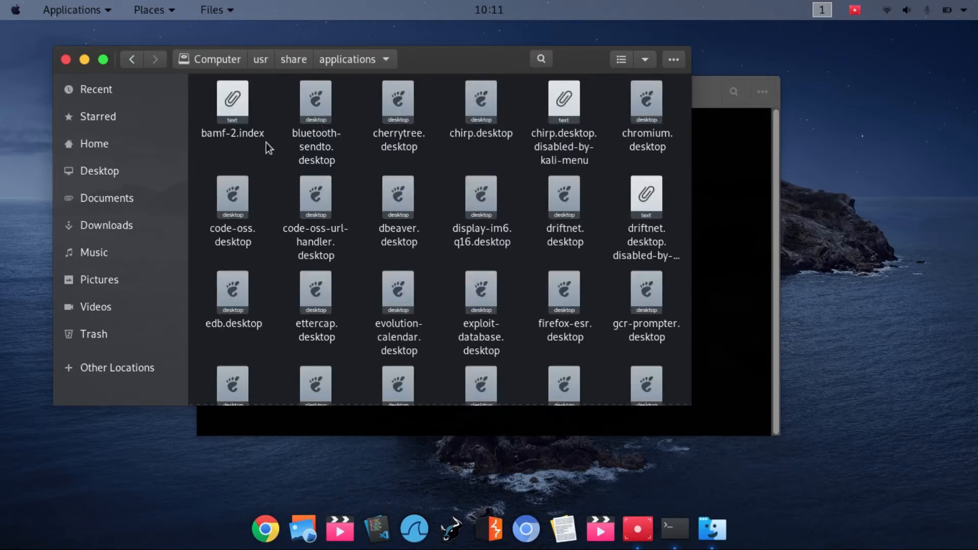
{"action": "key", "text": "ctrl+w"}
{"action": "left_click_drag", "start_coordinate": [286, 528], "coordinate": [540, 532]}
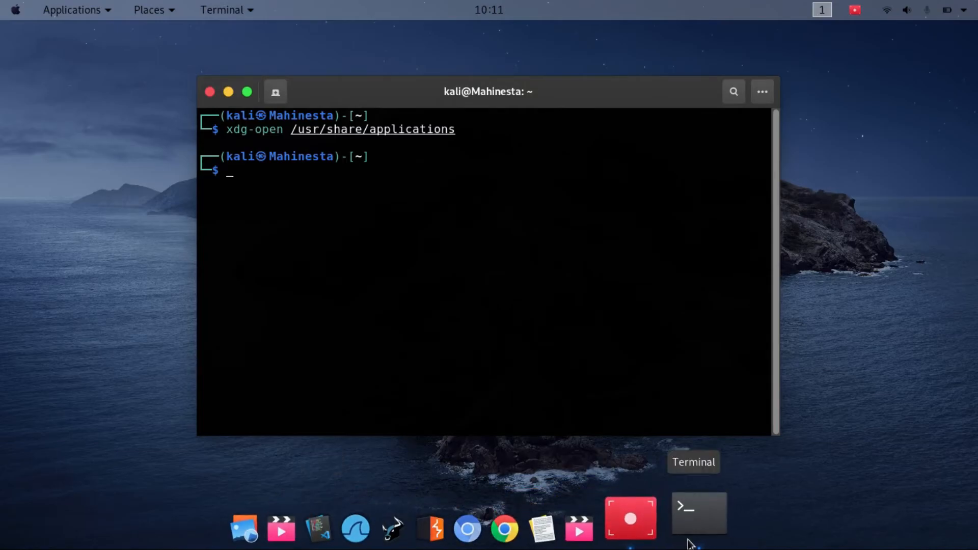
- Open the dock settings with "plank --preferences" and turn on Lock Icons in the behaviour options
{"action": "type", "text": "plank --preferences"}
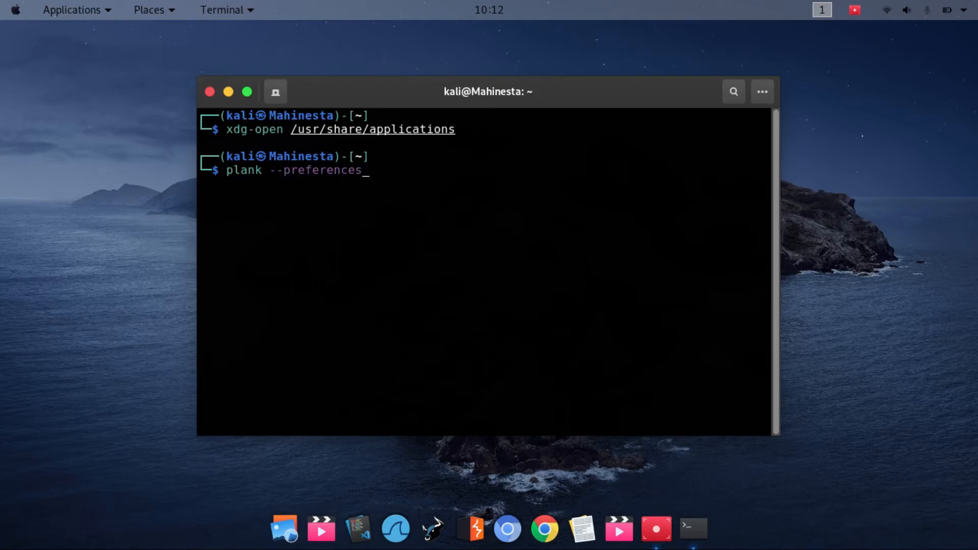
{"action": "key", "text": "Return"}
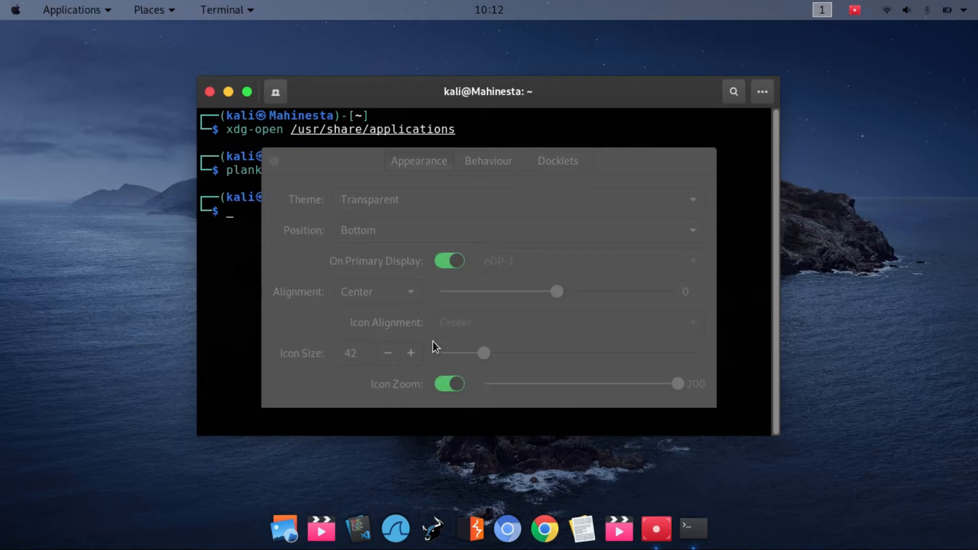
{"action": "left_click", "coordinate": [368, 163]}
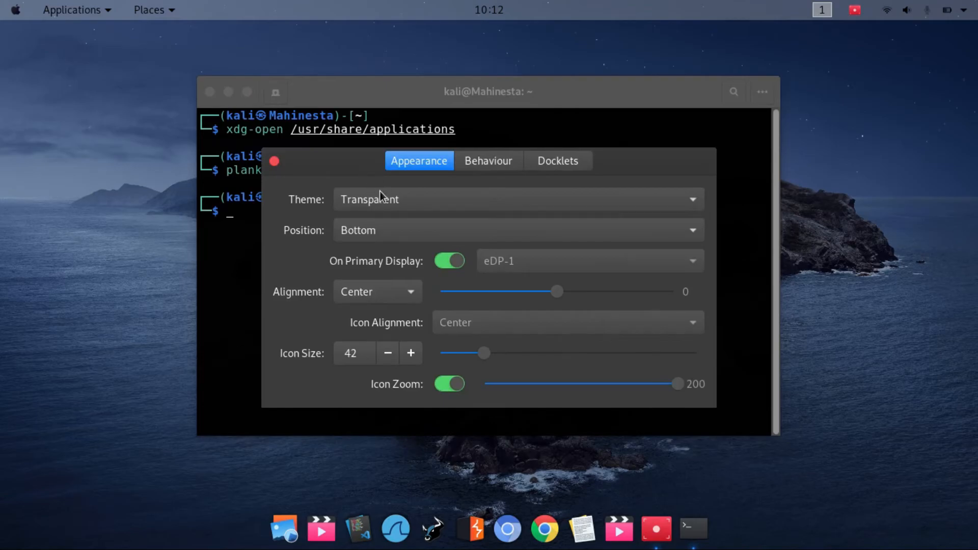
{"action": "left_click", "coordinate": [475, 168]}
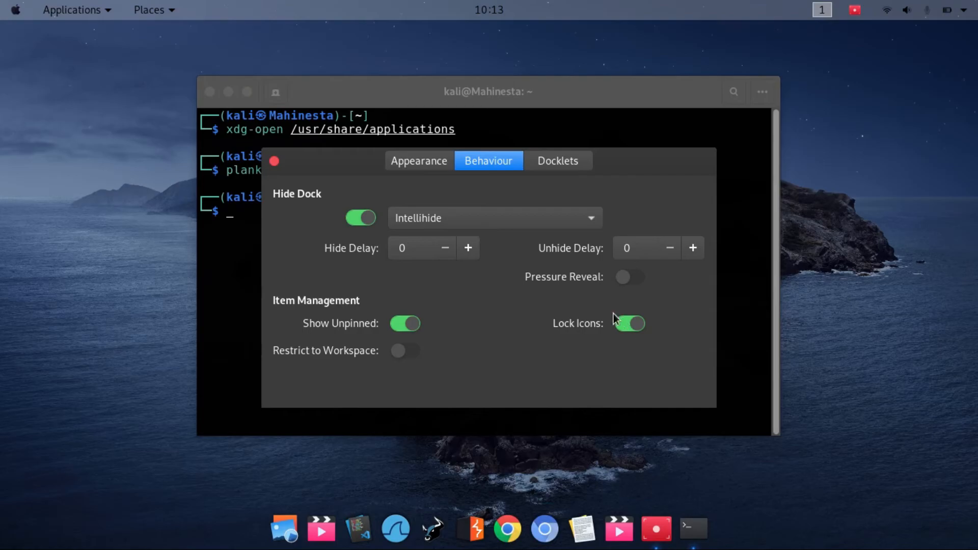
- Review the available docklets, selecting Applications, and close the dock settings
{"action": "left_click", "coordinate": [540, 161]}
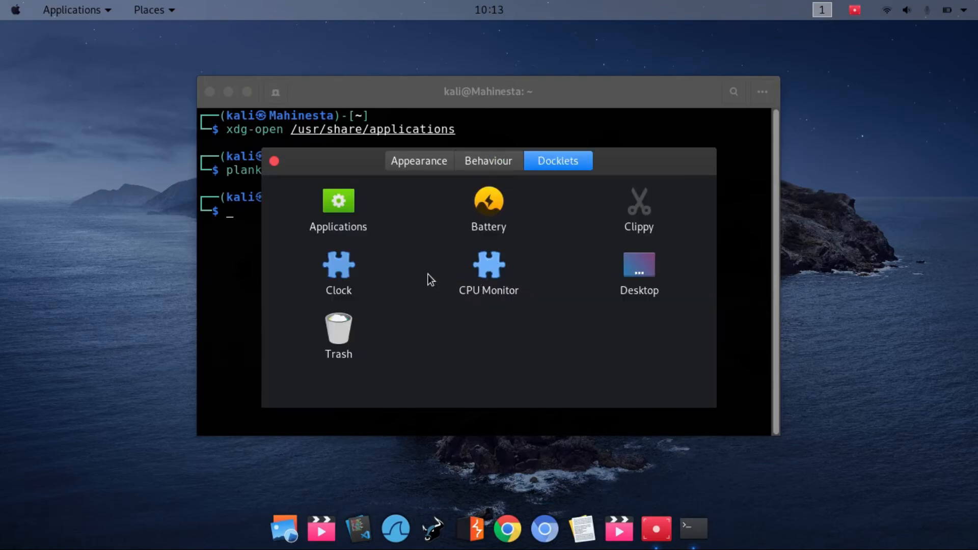
{"action": "left_click_drag", "start_coordinate": [338, 215], "coordinate": [377, 224]}
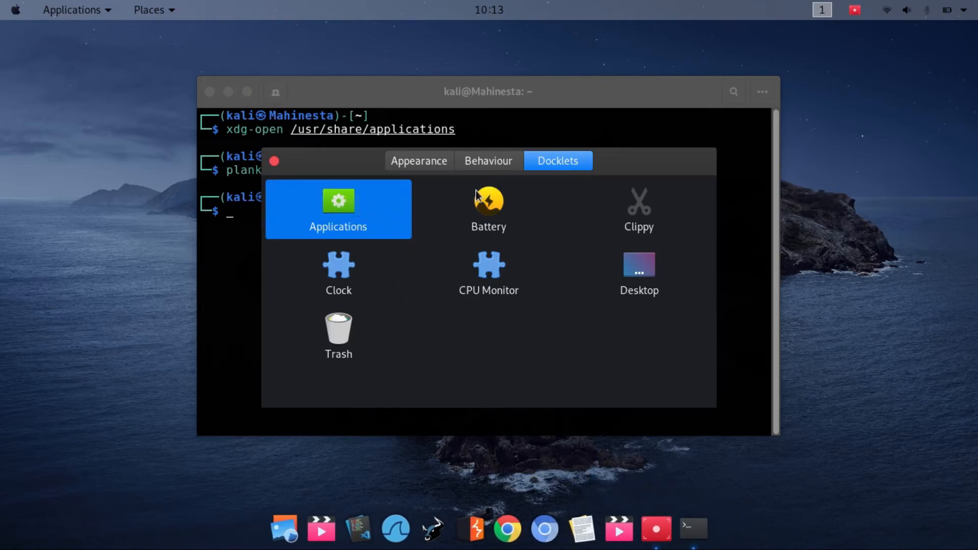
{"action": "left_click", "coordinate": [274, 161]}
- Reopen the dock settings from the terminal and set the icon size to 47, trying 51 first
{"action": "key", "text": "Up"}
{"action": "key", "text": "Return"}
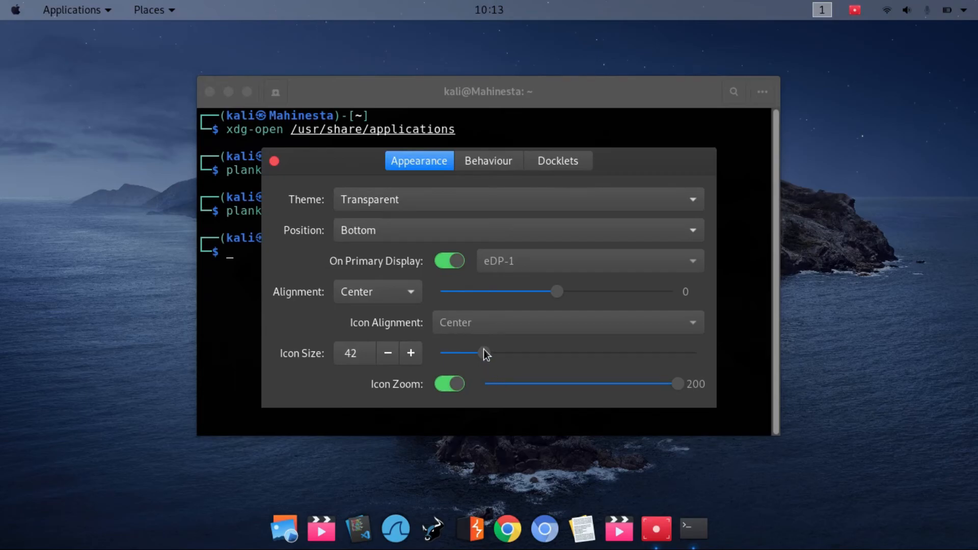
{"action": "left_click_drag", "start_coordinate": [484, 352], "coordinate": [509, 354]}
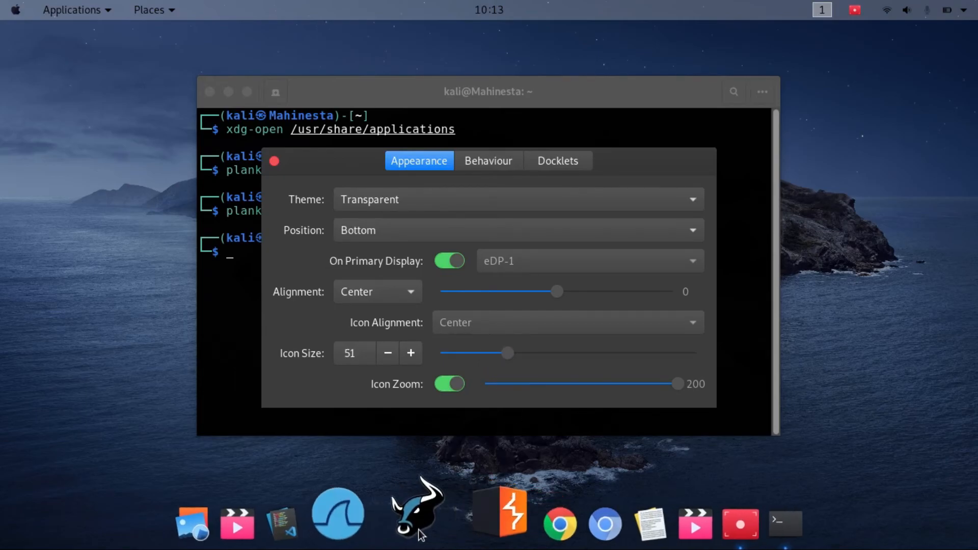
{"action": "left_click_drag", "start_coordinate": [512, 353], "coordinate": [503, 353]}
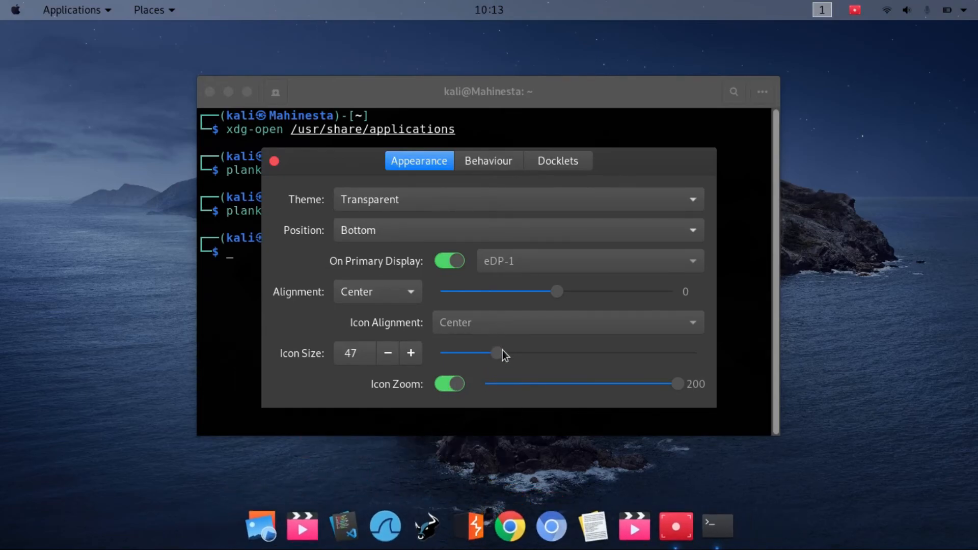
- Set the dock's icon size to 45 and close the dock settings
{"action": "double_click", "coordinate": [413, 357]}
{"action": "double_click", "coordinate": [388, 355]}
{"action": "double_click", "coordinate": [388, 355]}
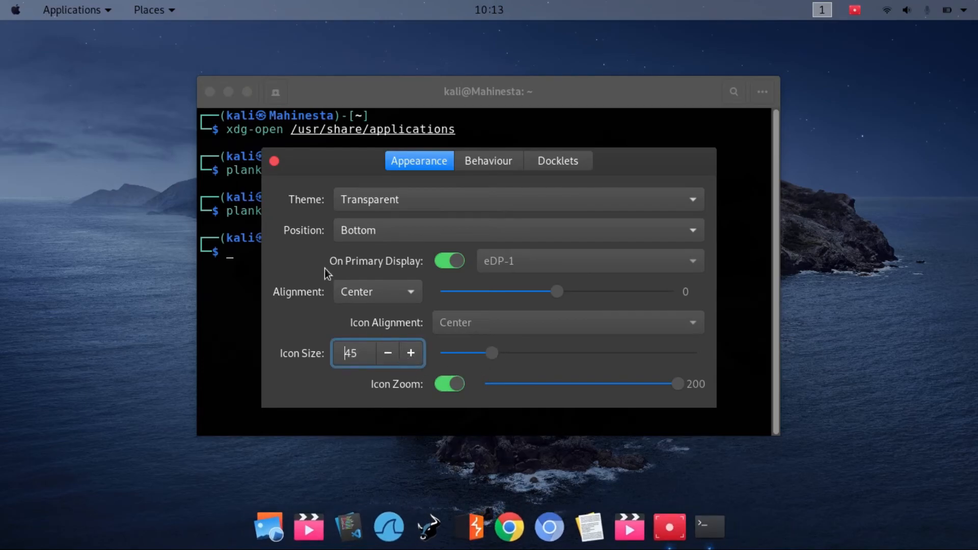
{"action": "left_click", "coordinate": [274, 161]}
- Write "THANKS FOR WATCHING !!!!!!!!!!!!" and "LIKE N SUBSCRIBE" in turn at a cleared prompt, erasing each, and close the terminal
{"action": "type", "text": "clear"}
{"action": "key", "text": "Return"}
{"action": "type", "text": "THANKS FOR WATCHING !!!!!!!!!!!!"}
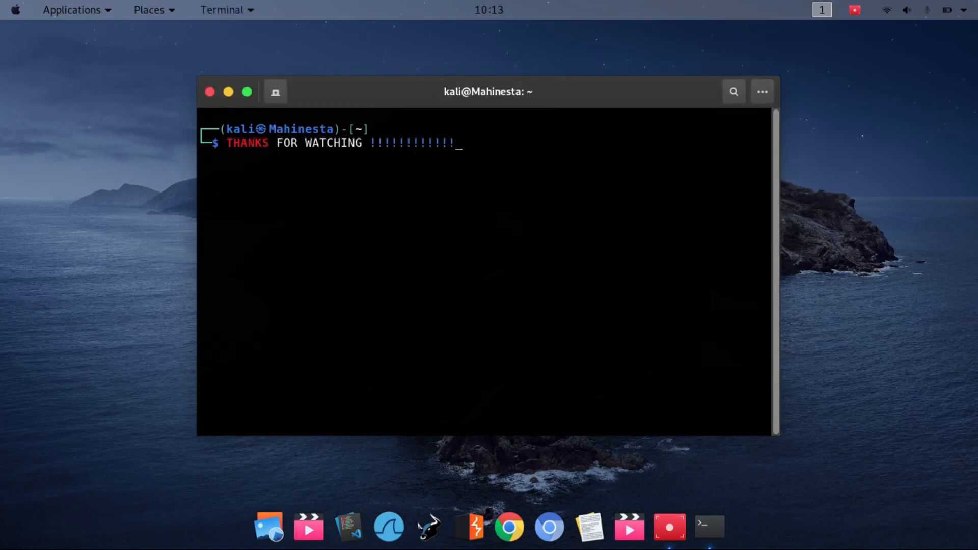
{"action": "key", "text": "ctrl+u"}
{"action": "type", "text": "LIKE N SUBSCRIBE ........................."}
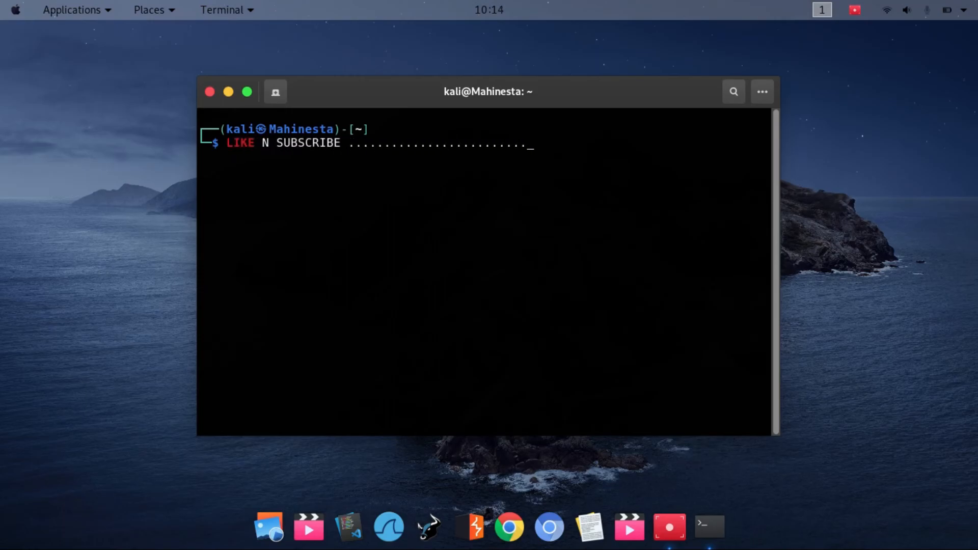
{"action": "key", "text": "ctrl+u"}
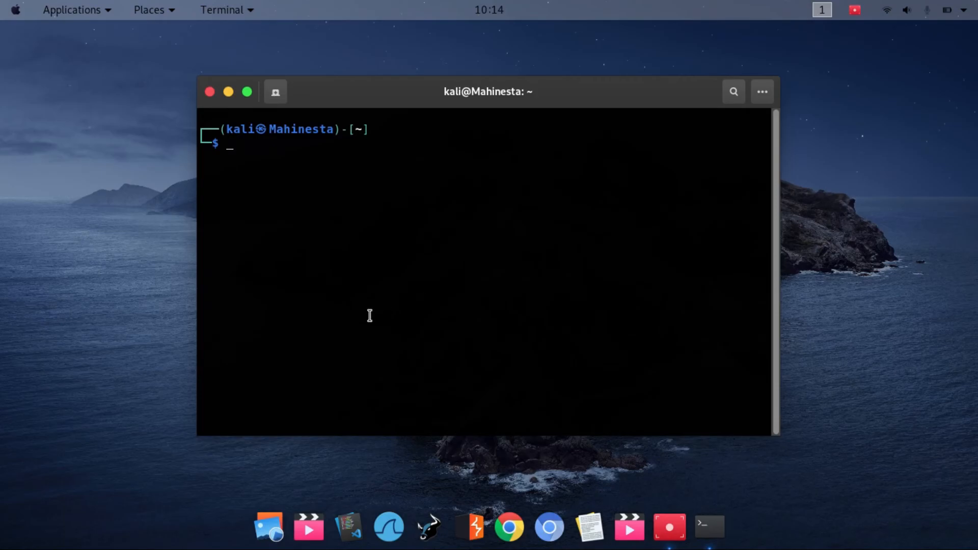
{"action": "key", "text": "ctrl+d"}
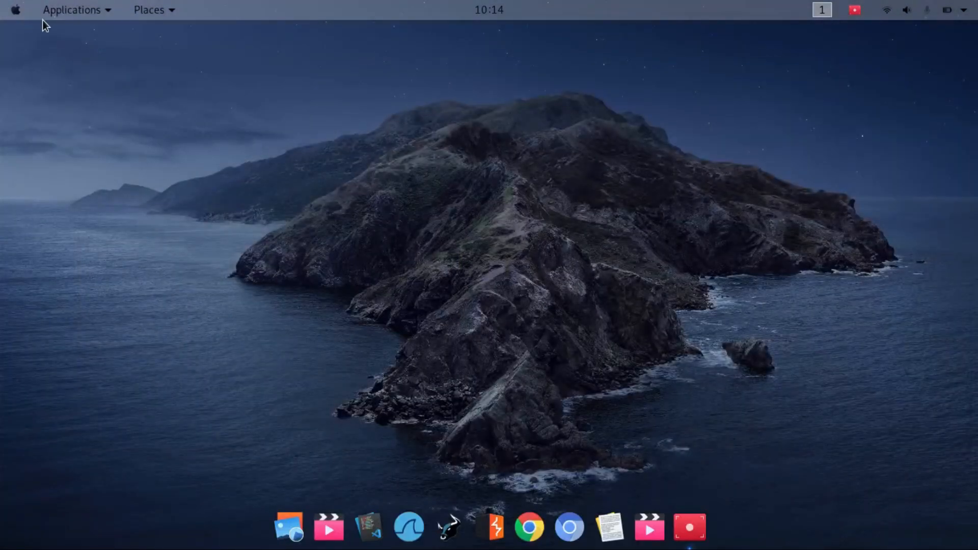
- Look at the favourite applications and open the Home folder from the list of places
{"action": "left_click", "coordinate": [69, 13]}
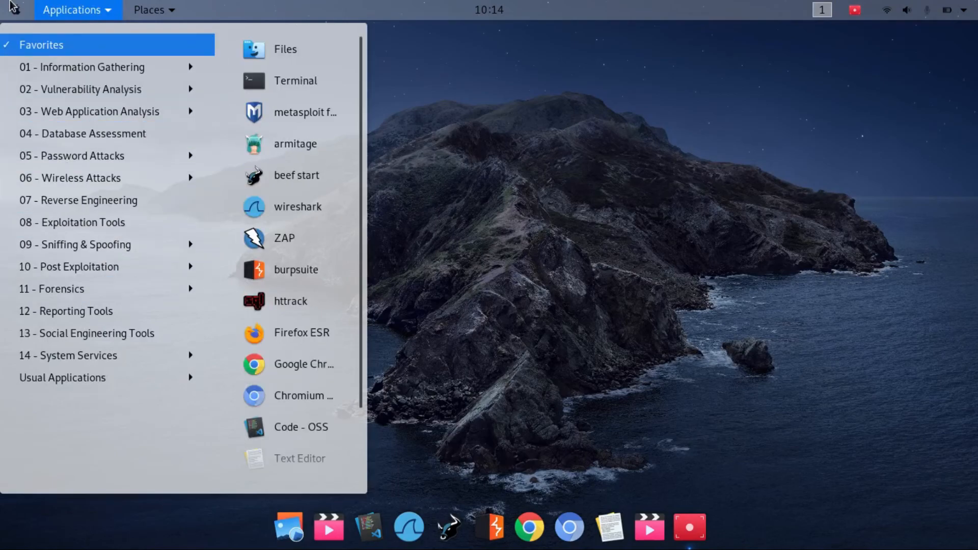
{"action": "mouse_move", "coordinate": [157, 12]}
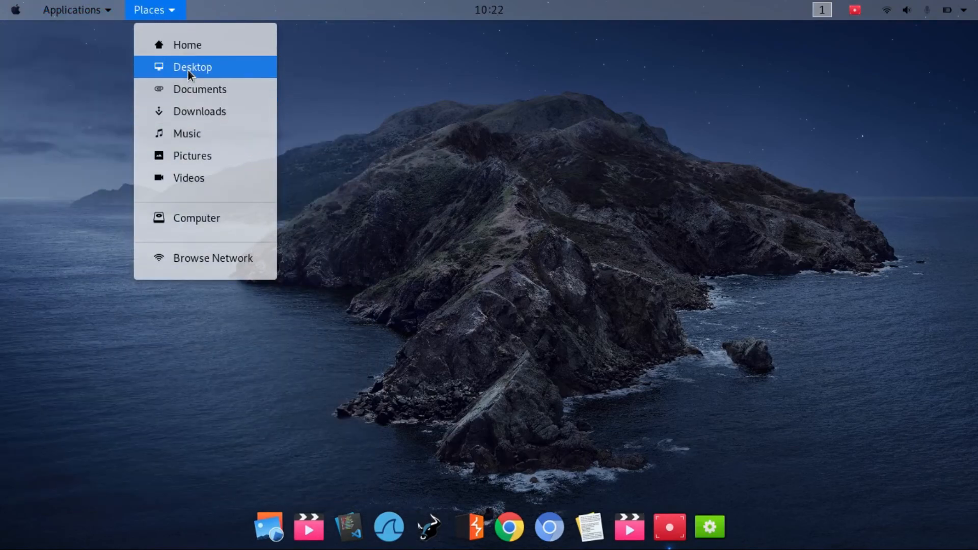
{"action": "left_click", "coordinate": [196, 53]}
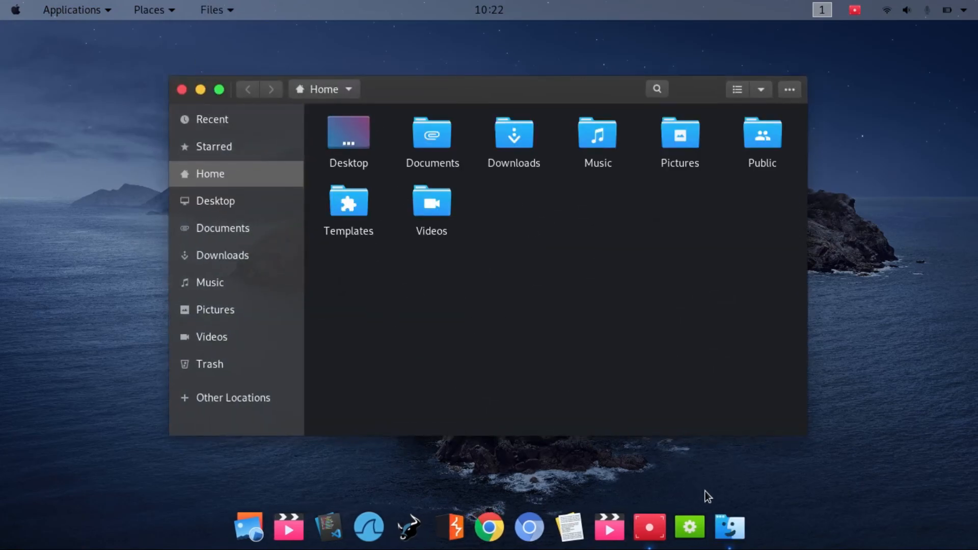
- Keep Files in the dock, close the Home window and move the Files icon to just before the green gear icon
{"action": "right_click", "coordinate": [723, 513]}
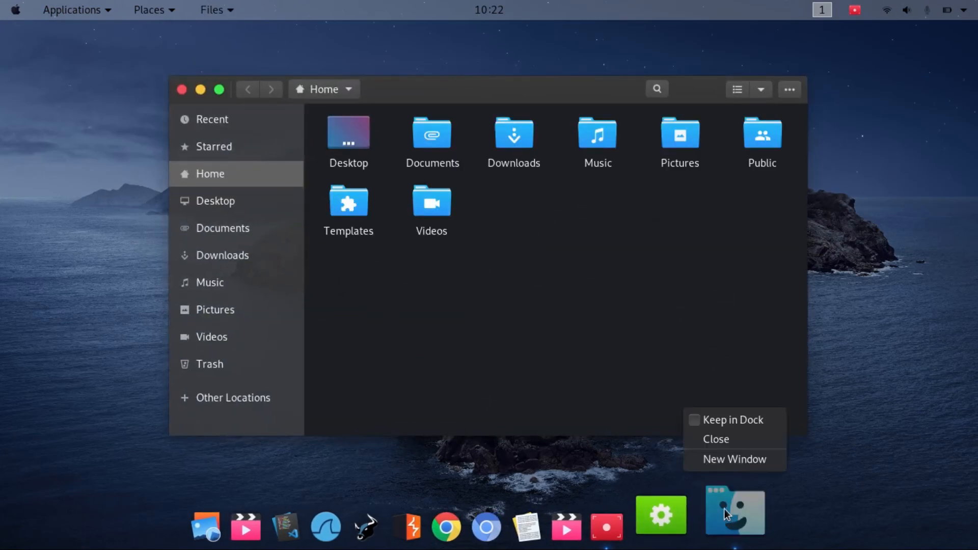
{"action": "left_click", "coordinate": [715, 421]}
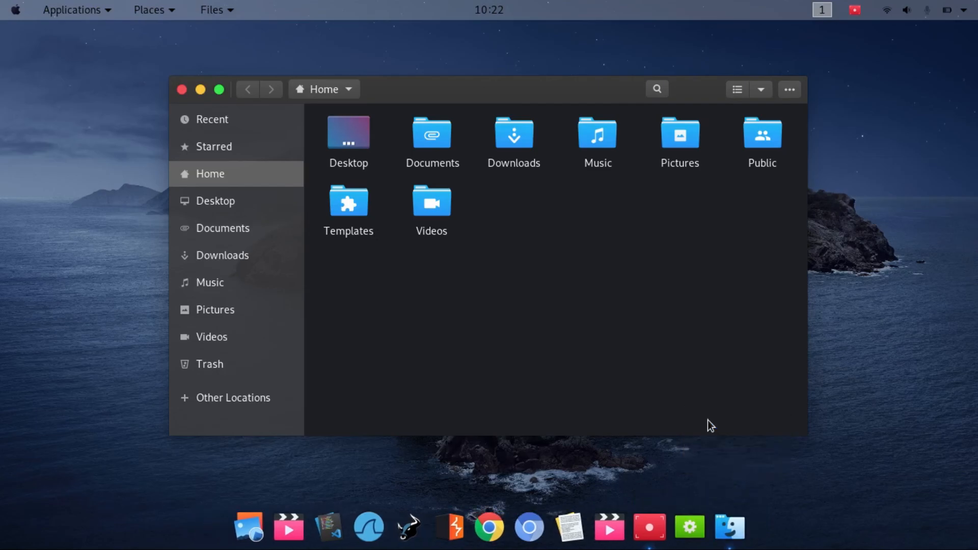
{"action": "left_click", "coordinate": [182, 90]}
{"action": "left_click_drag", "start_coordinate": [724, 527], "coordinate": [675, 520]}
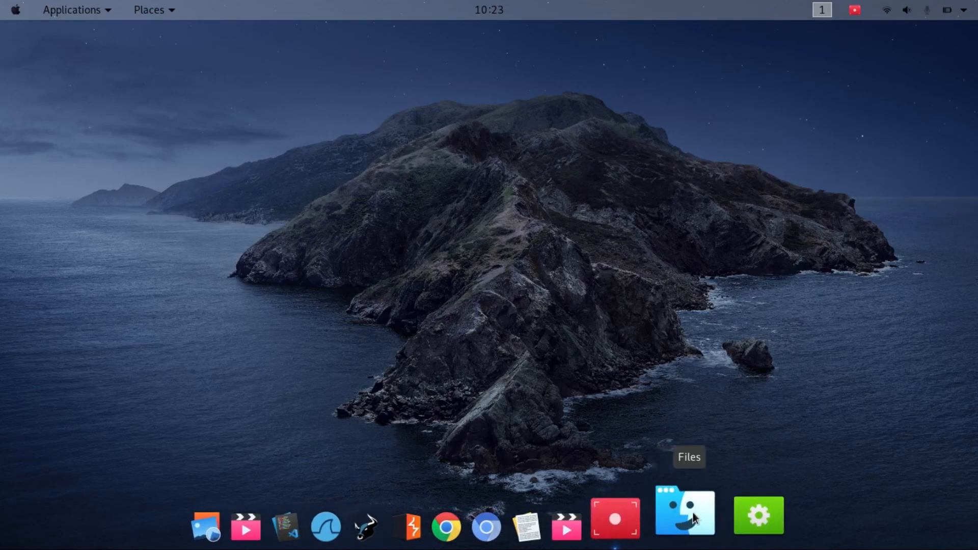
- Open a terminal, keep it in the dock, and after closing its window move its icon to just before Files
{"action": "key", "text": "ctrl+alt+t"}
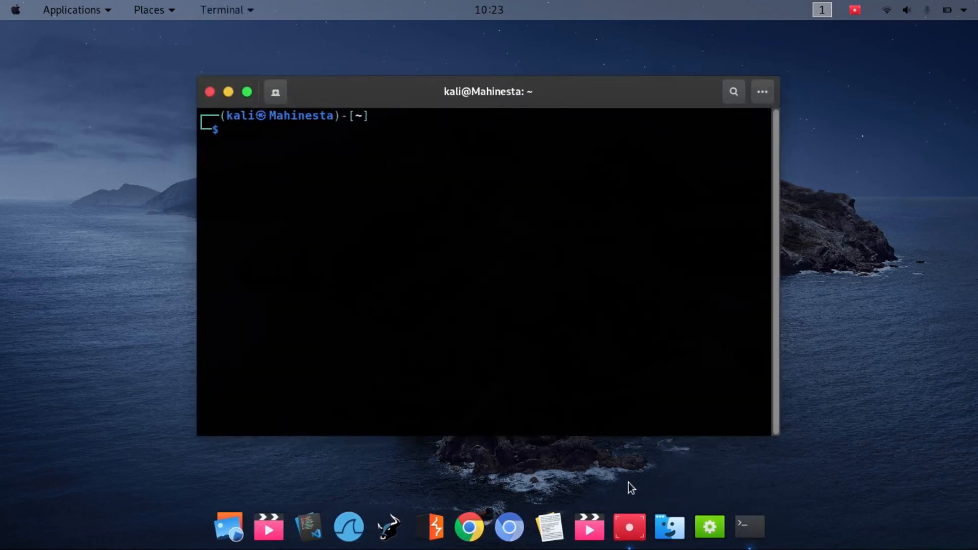
{"action": "right_click", "coordinate": [749, 525]}
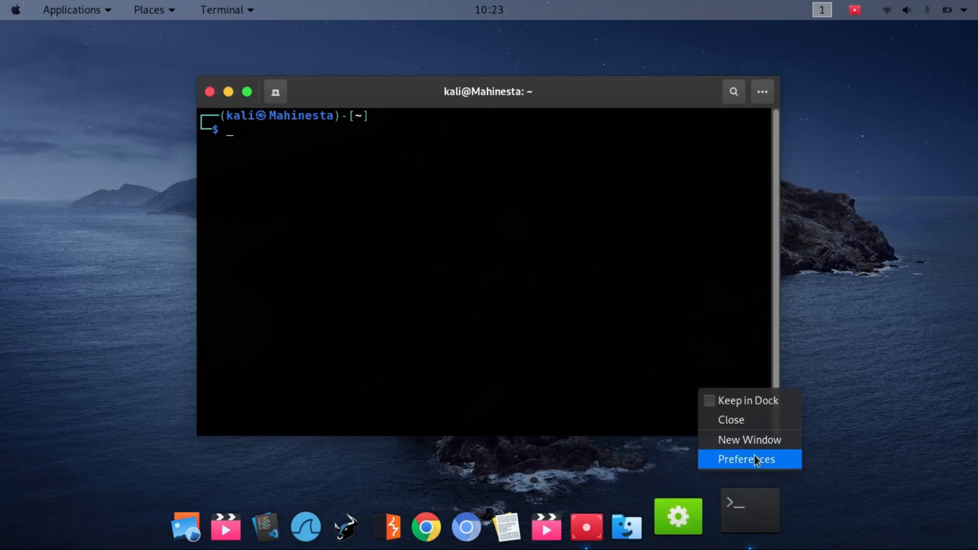
{"action": "left_click", "coordinate": [751, 399]}
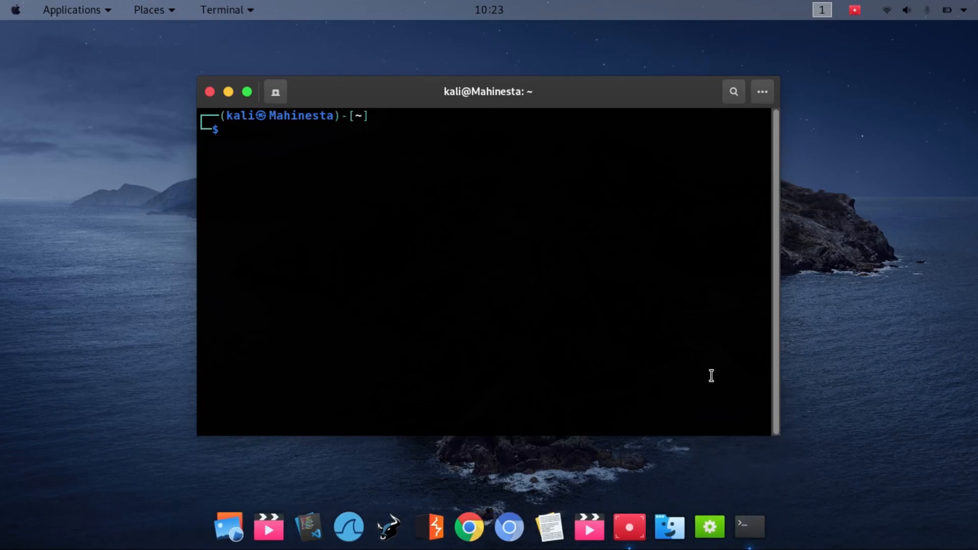
{"action": "key", "text": "ctrl+d"}
{"action": "left_click_drag", "start_coordinate": [753, 519], "coordinate": [680, 519]}
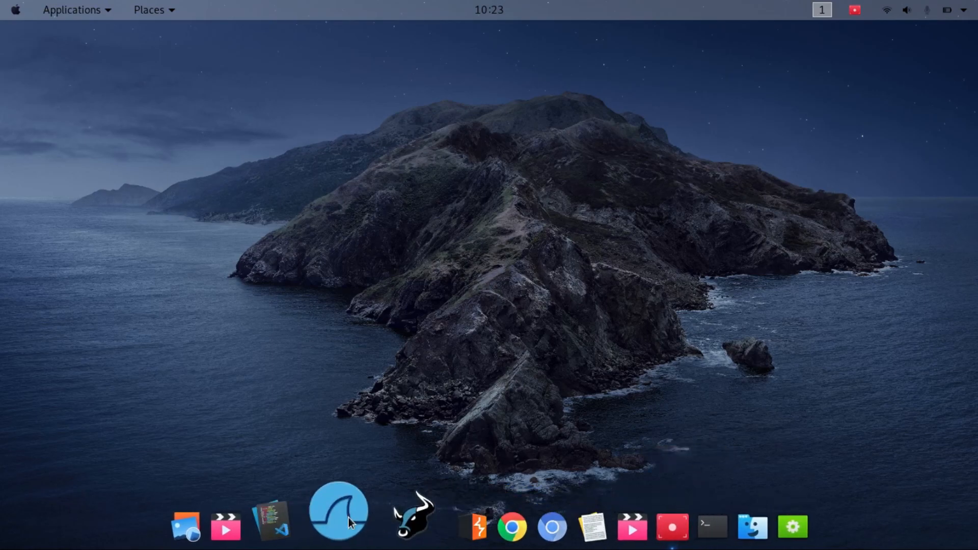
- Remove the image viewer icon at the start of the dock by turning off Keep in Dock
{"action": "right_click", "coordinate": [224, 514]}
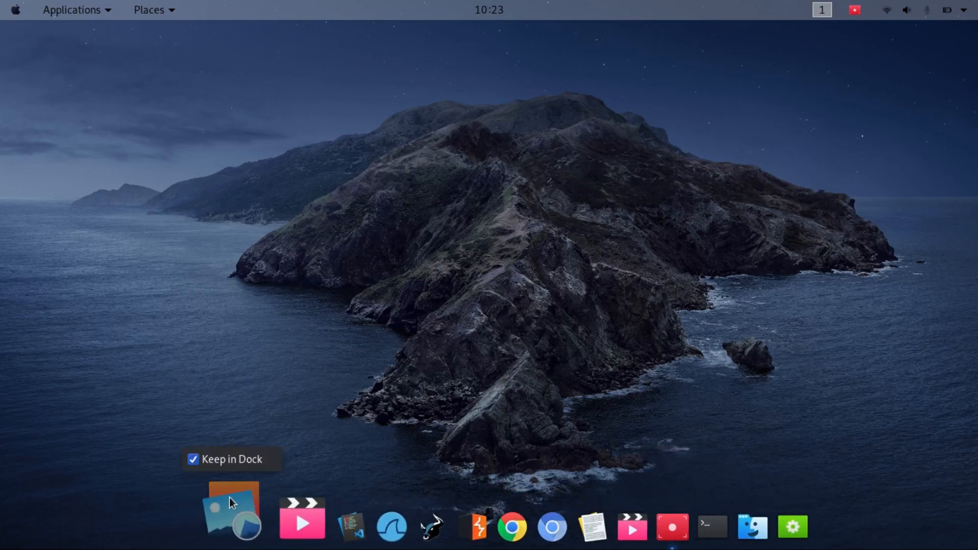
{"action": "left_click", "coordinate": [236, 464]}
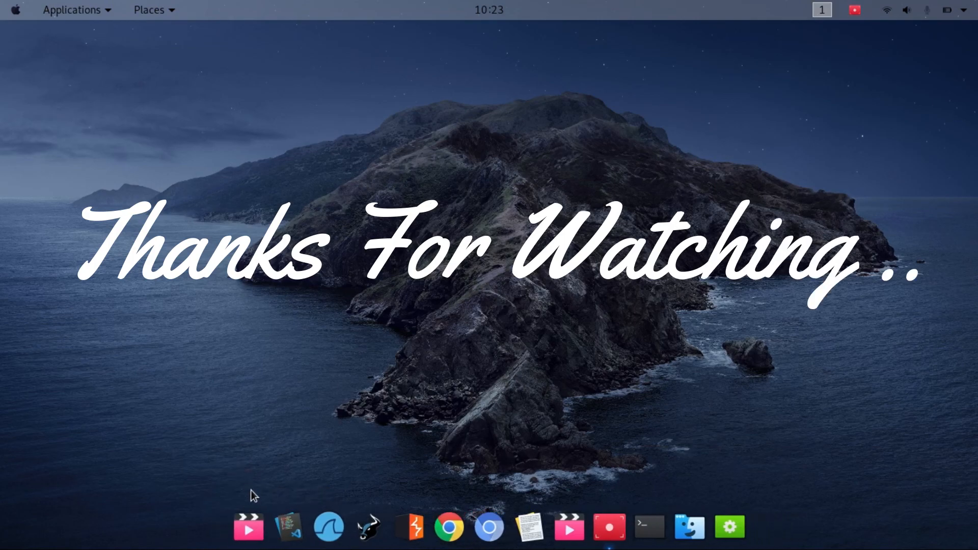